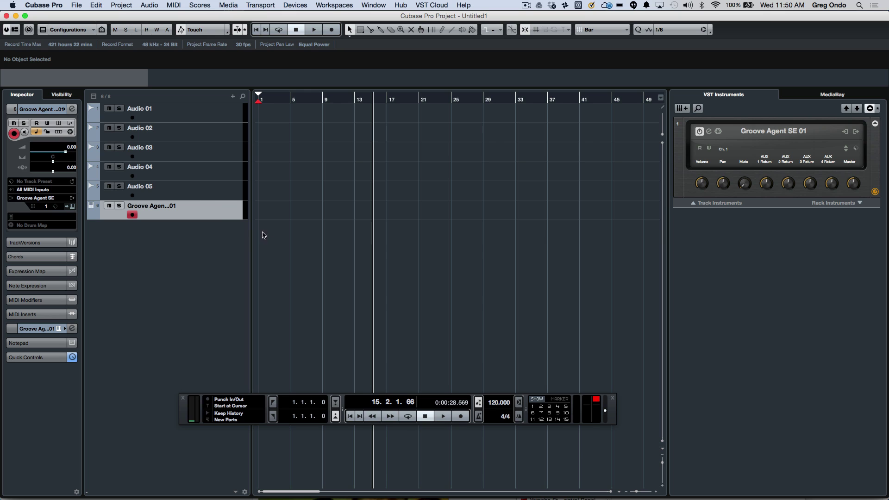
Create eight audio tracks at once, Audio 06–13, with output routing set to Stereo Out 2
{"action": "right_click", "coordinate": [226, 204]}
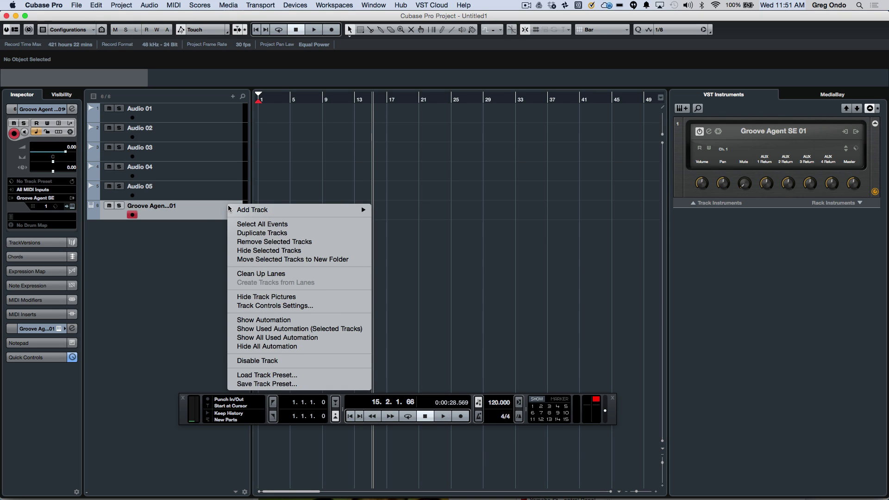
{"action": "mouse_move", "coordinate": [231, 208]}
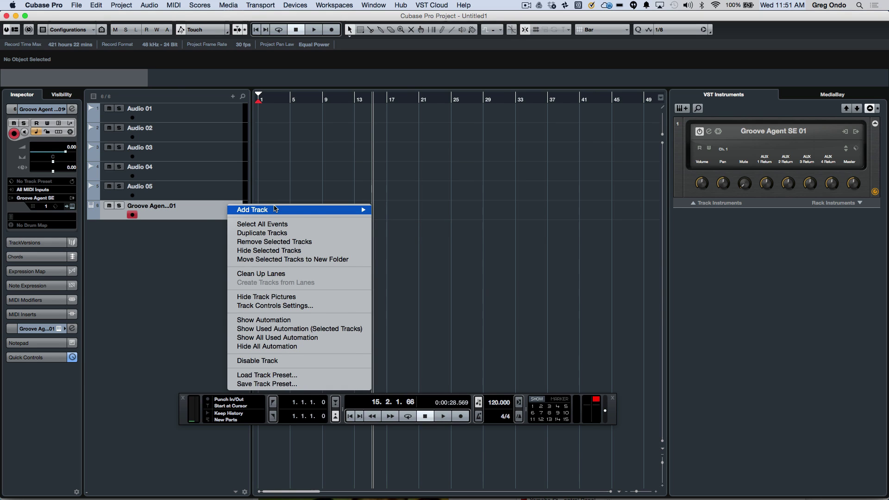
{"action": "mouse_move", "coordinate": [314, 209]}
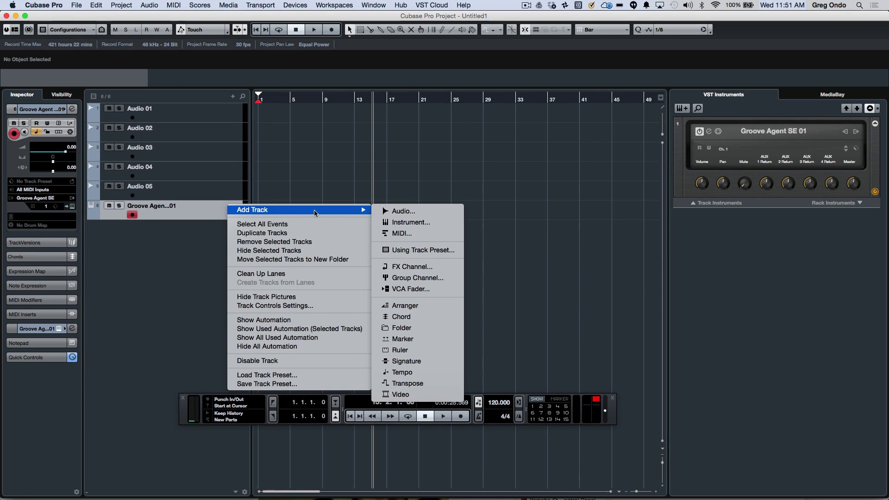
{"action": "left_click", "coordinate": [434, 213]}
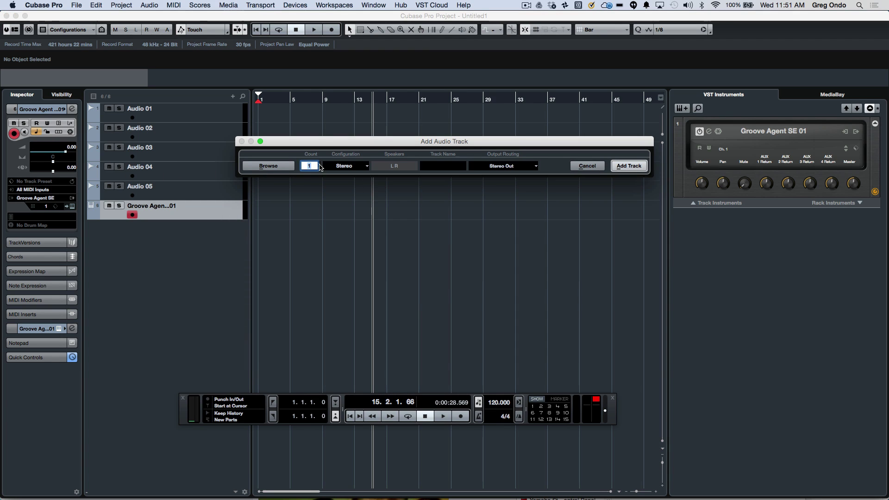
{"action": "scroll", "coordinate": [319, 166], "scroll_direction": "up", "scroll_amount": 5}
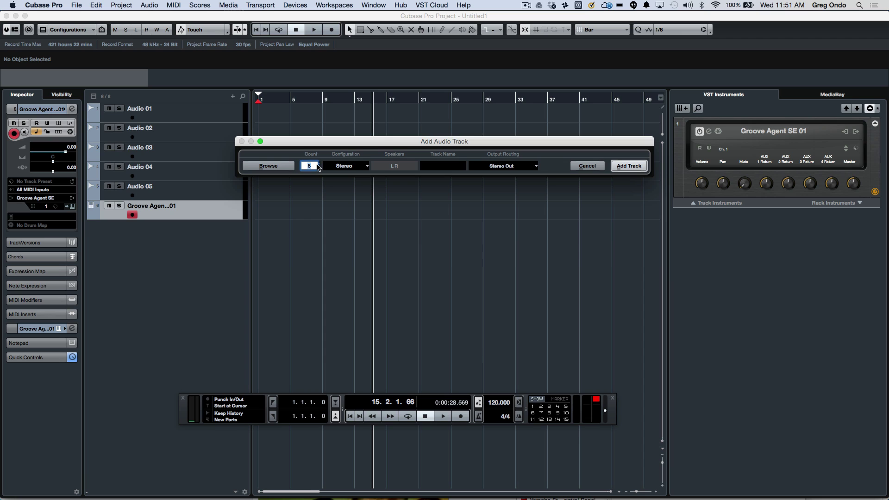
{"action": "left_click", "coordinate": [505, 167]}
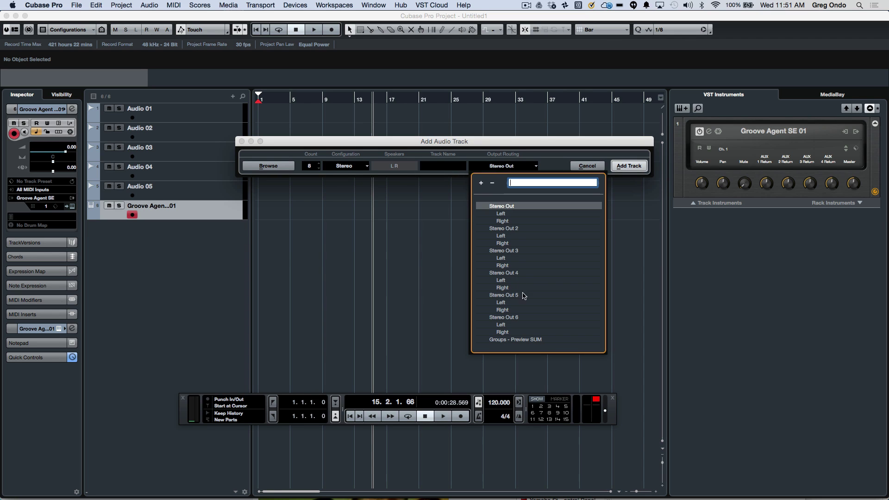
{"action": "left_click", "coordinate": [506, 229]}
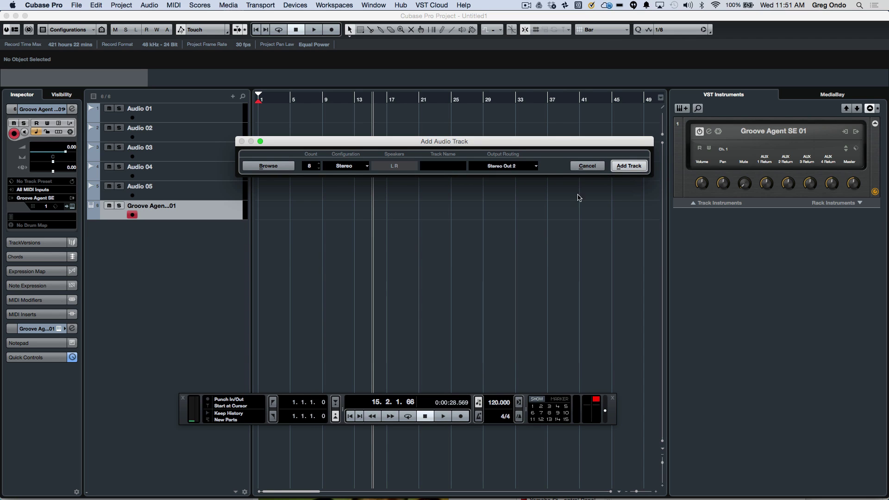
{"action": "left_click", "coordinate": [640, 168]}
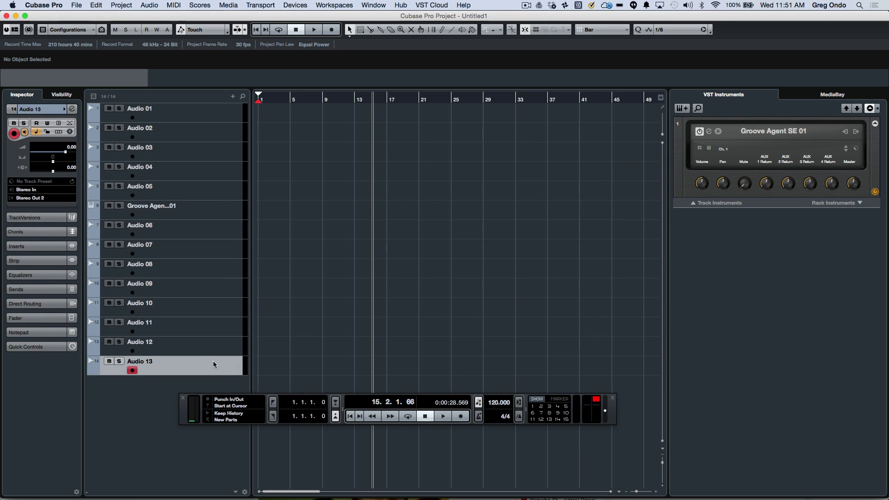
Add four FX channel tracks, FX 1–4, created inside an FX Channels folder
{"action": "right_click", "coordinate": [213, 360]}
{"action": "mouse_move", "coordinate": [239, 366]}
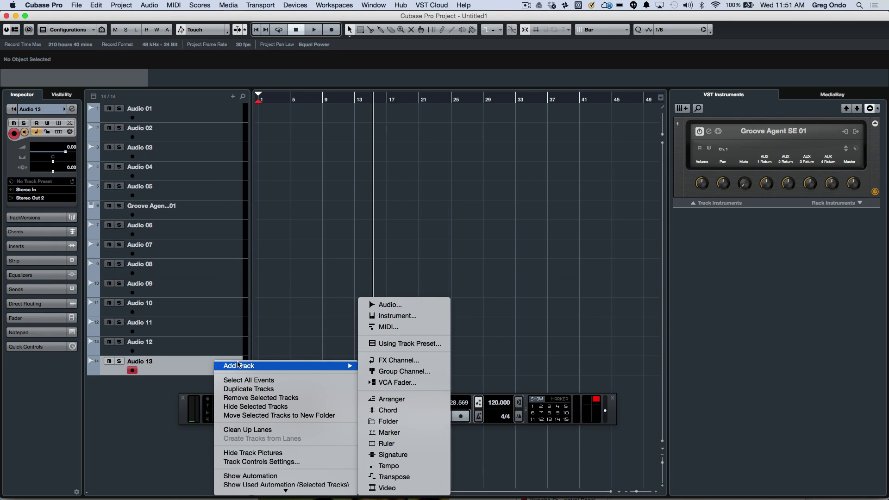
{"action": "left_click", "coordinate": [388, 360]}
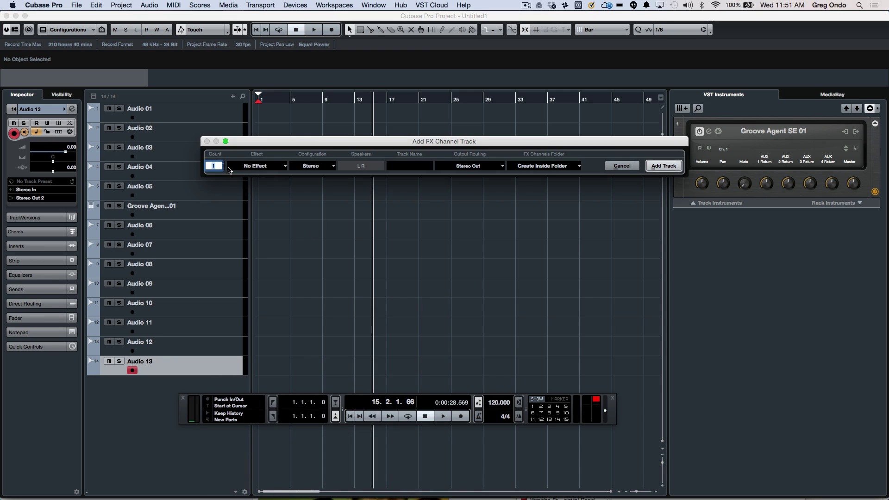
{"action": "type", "text": "4"}
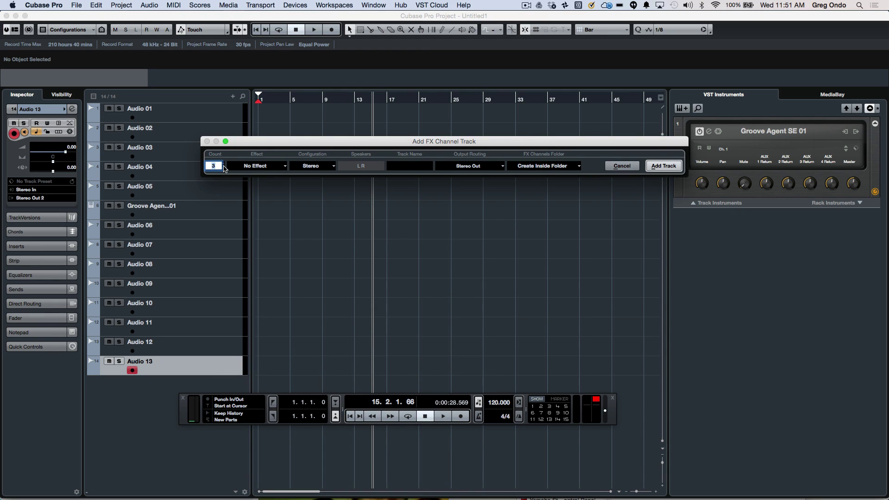
{"action": "left_click", "coordinate": [542, 166]}
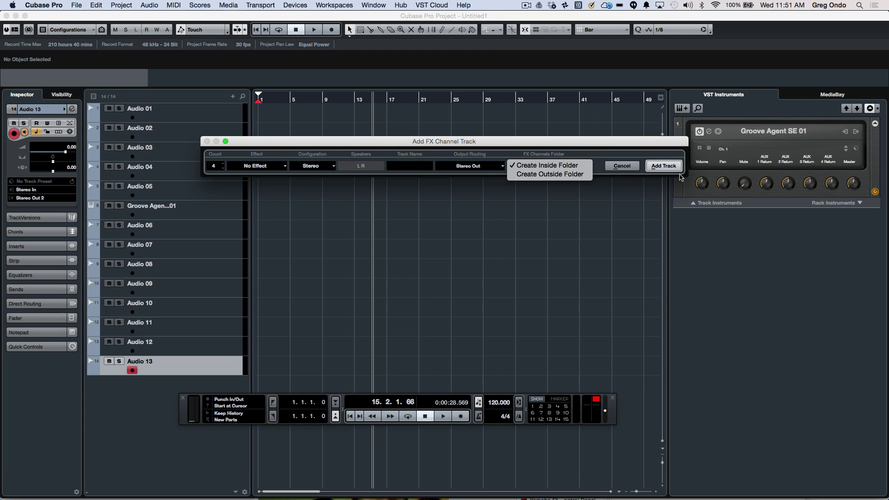
{"action": "left_click", "coordinate": [665, 167]}
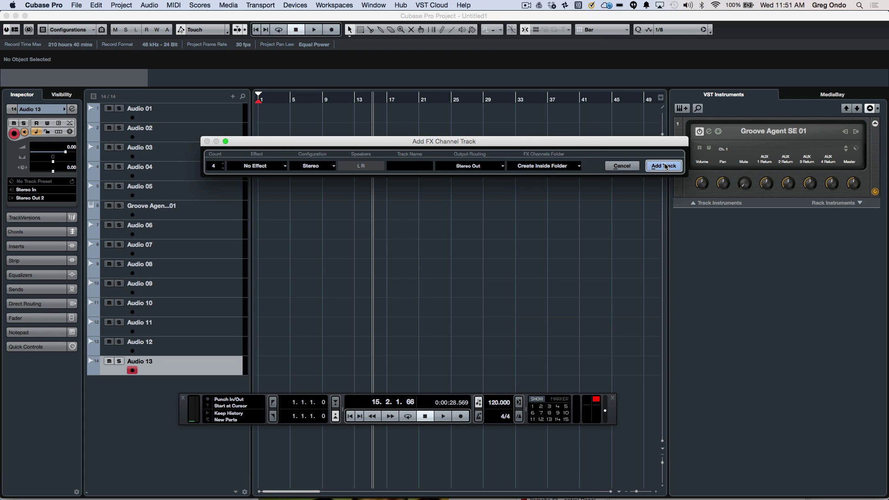
{"action": "left_click", "coordinate": [664, 166]}
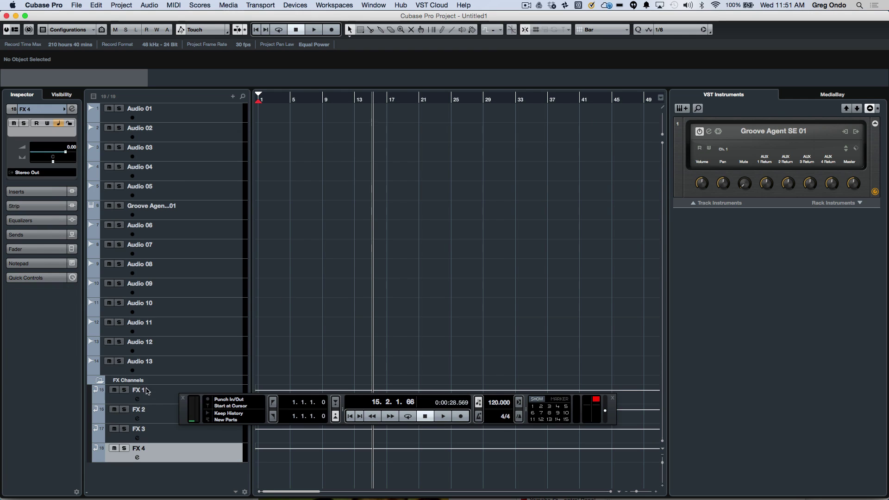
Collapse and re-expand the FX Channels folder, then select Audio 01
{"action": "left_click", "coordinate": [98, 382]}
{"action": "left_click", "coordinate": [99, 382]}
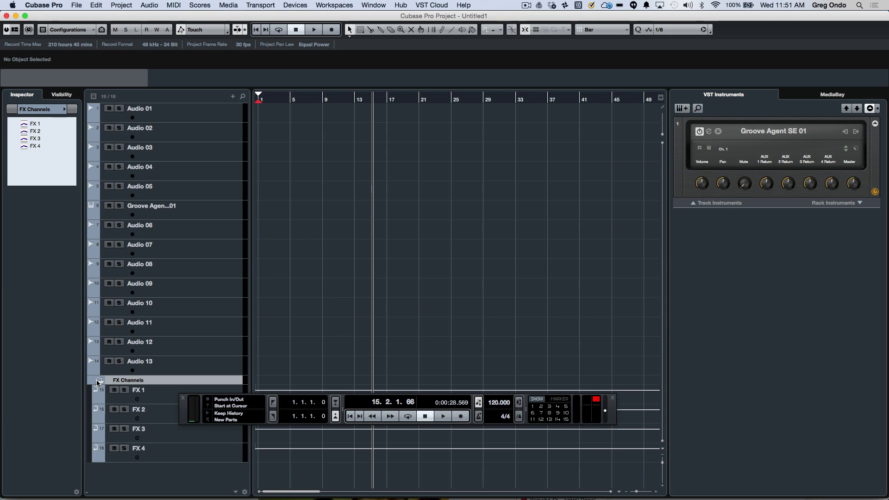
{"action": "left_click", "coordinate": [184, 112]}
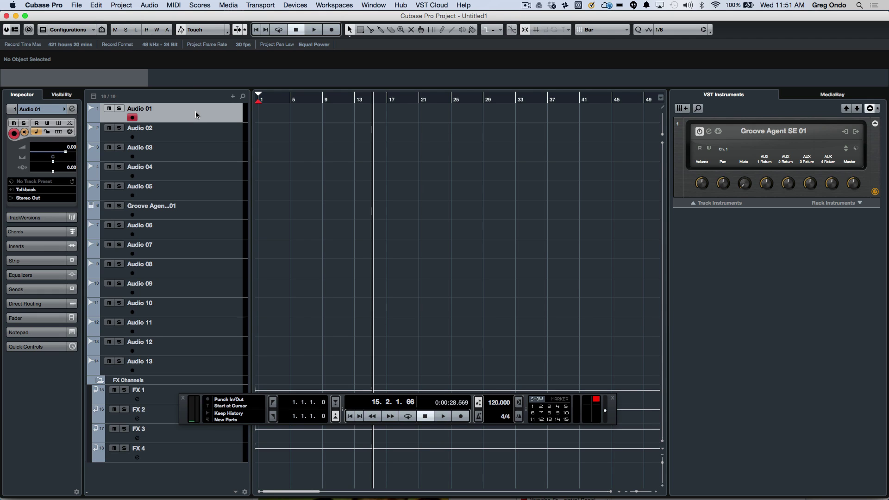
Add VCA fader track VCA 1 below Audio 01, placed outside any folder
{"action": "right_click", "coordinate": [195, 111]}
{"action": "mouse_move", "coordinate": [207, 117]}
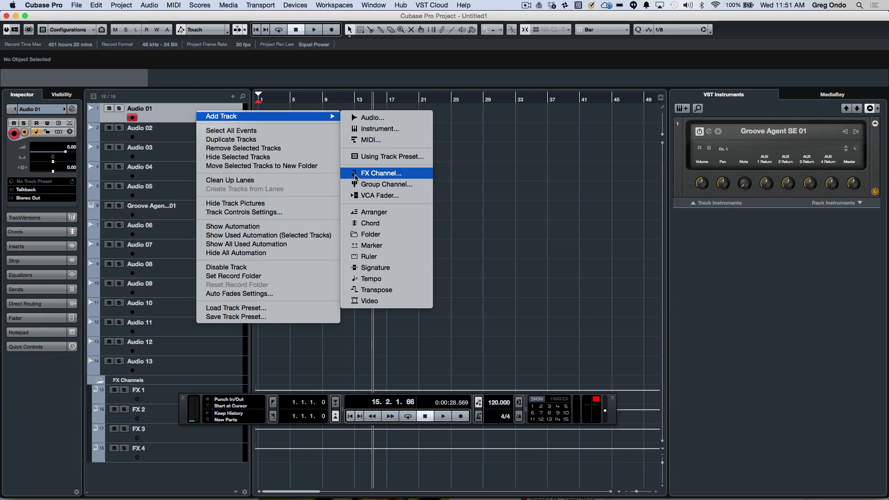
{"action": "left_click", "coordinate": [369, 195]}
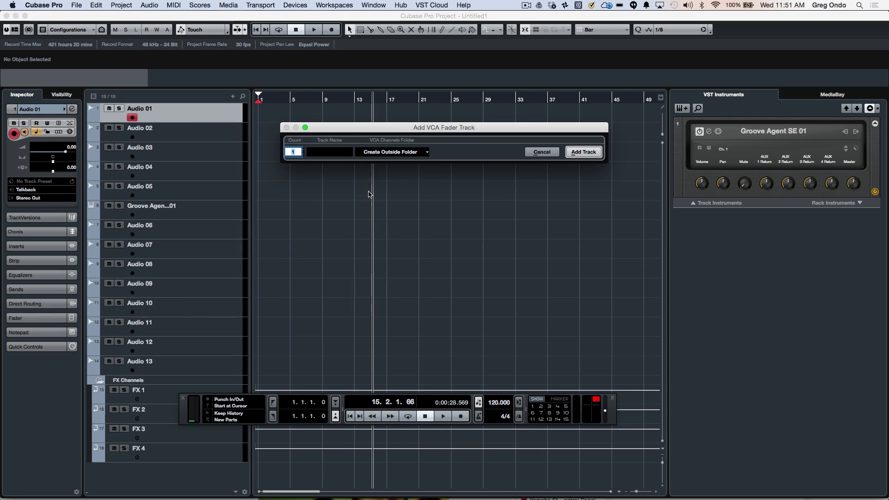
{"action": "left_click", "coordinate": [386, 152]}
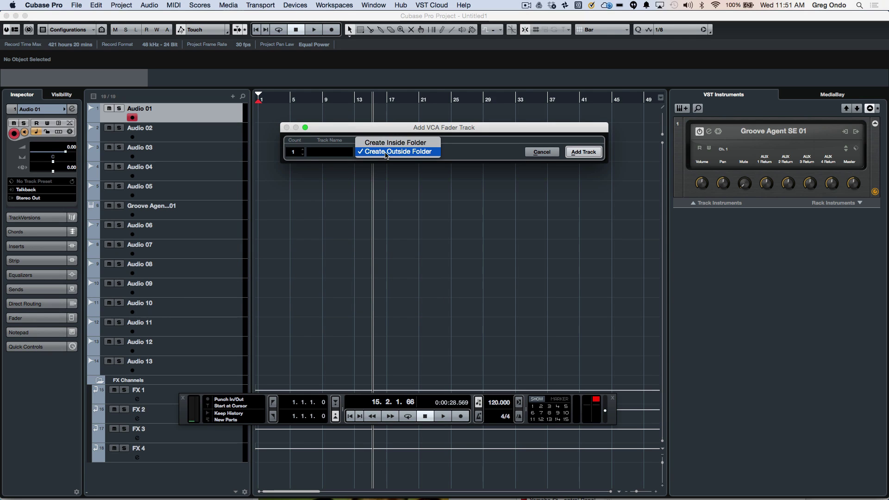
{"action": "left_click", "coordinate": [385, 153]}
{"action": "left_click", "coordinate": [583, 152]}
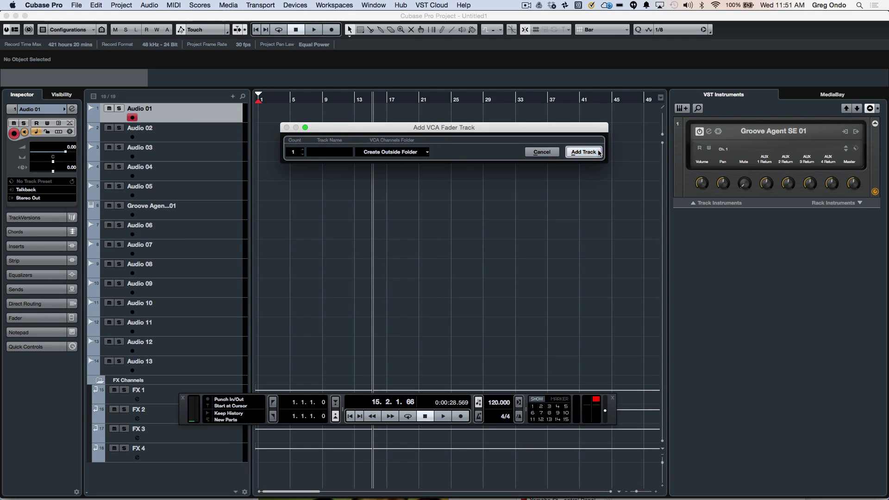
{"action": "left_click", "coordinate": [174, 386]}
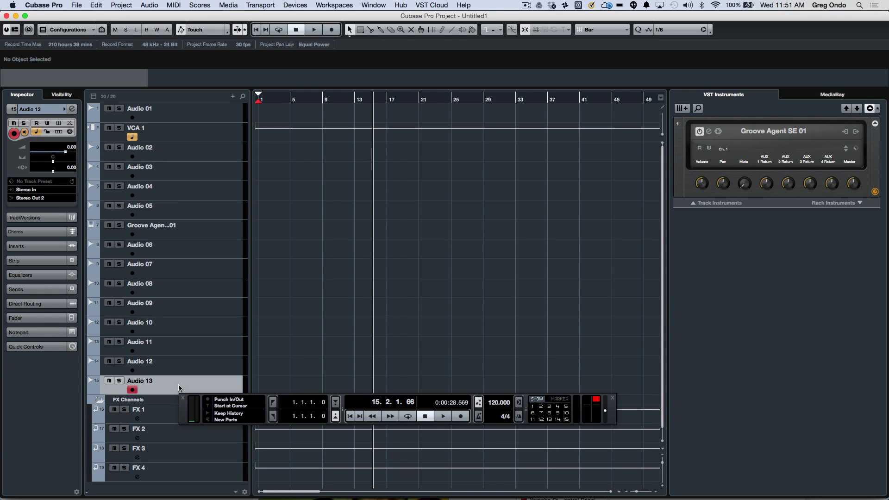
Add a stereo Group 1 channel track below Audio 13, outside any folder
{"action": "right_click", "coordinate": [180, 386]}
{"action": "mouse_move", "coordinate": [181, 386]}
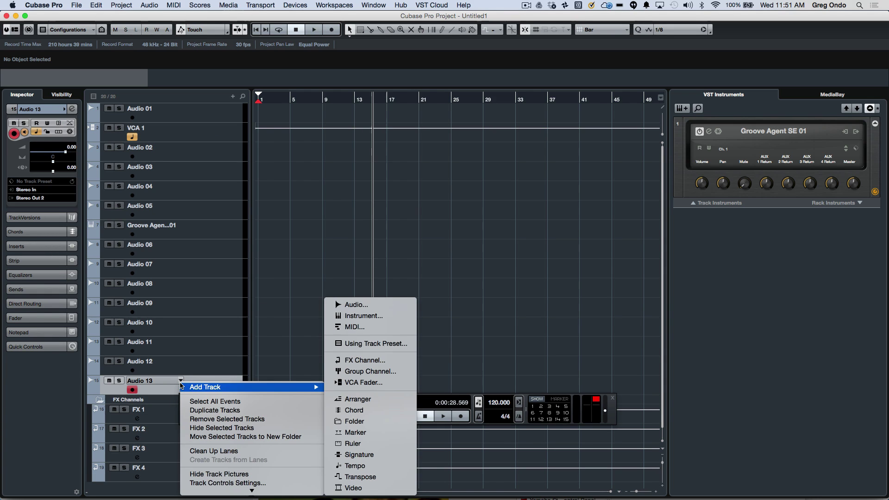
{"action": "left_click", "coordinate": [356, 371]}
{"action": "left_click", "coordinate": [505, 152]}
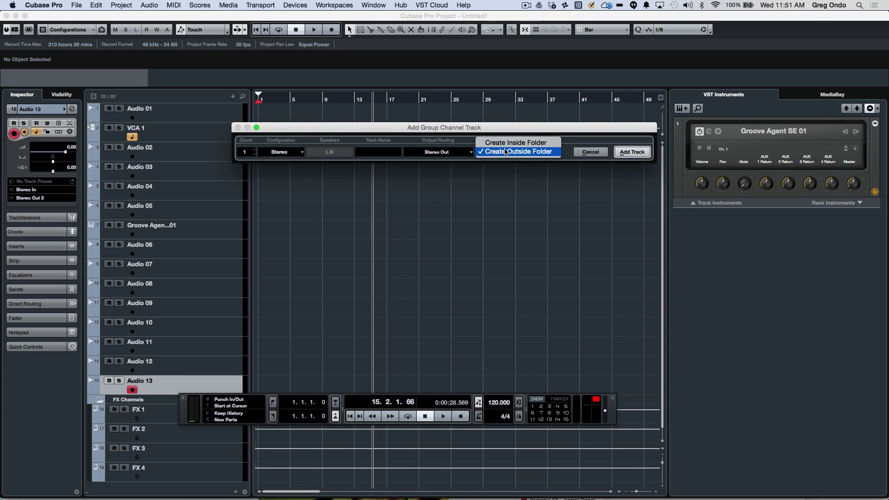
{"action": "left_click", "coordinate": [505, 152]}
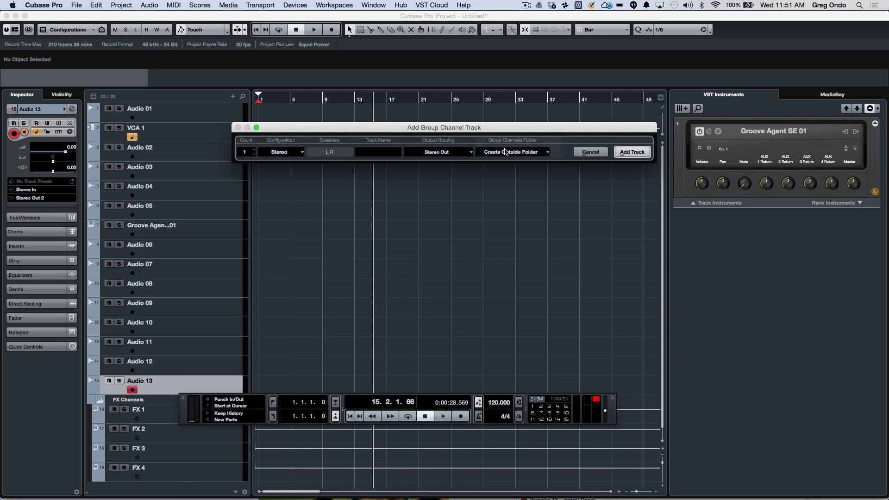
{"action": "left_click", "coordinate": [635, 152]}
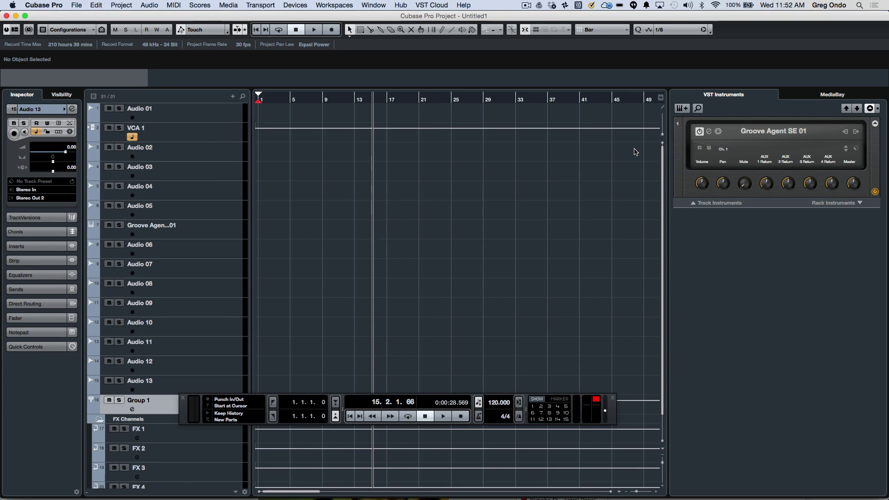
Select Audio 06 through Audio 13 and set their Inspector output routing to Group 1
{"action": "left_click", "coordinate": [186, 249]}
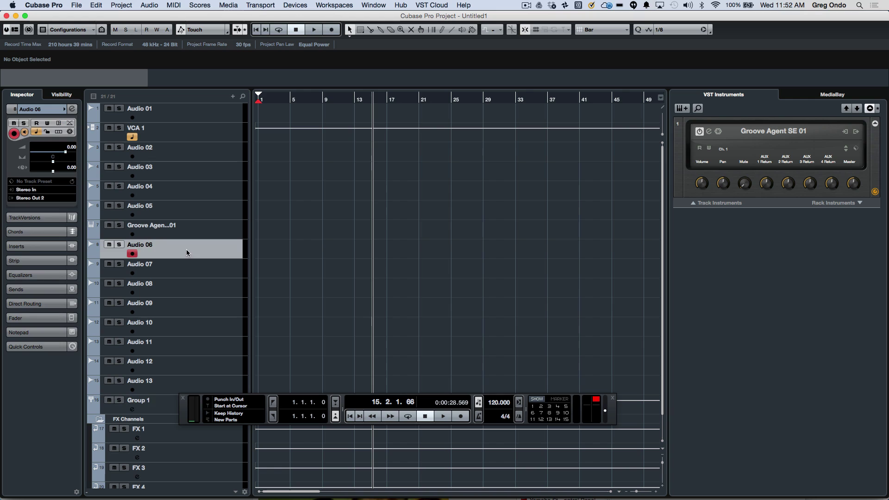
{"action": "left_click", "coordinate": [168, 386], "text": "shift"}
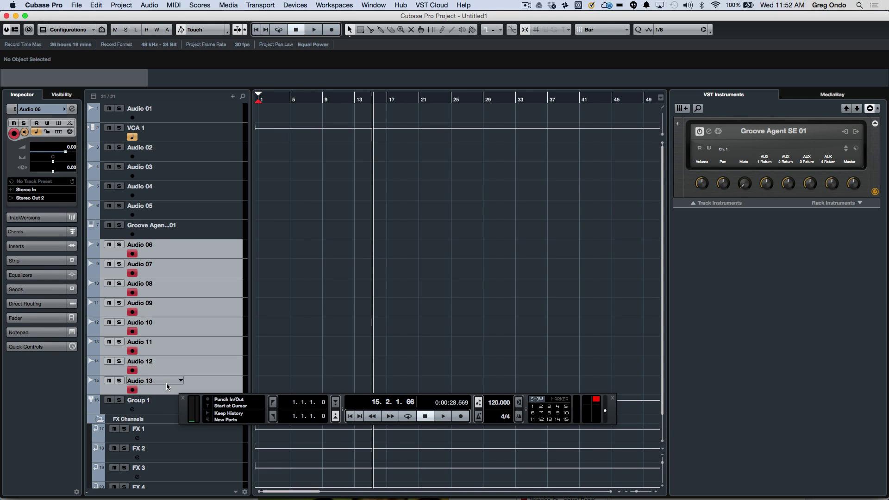
{"action": "left_click", "coordinate": [28, 198]}
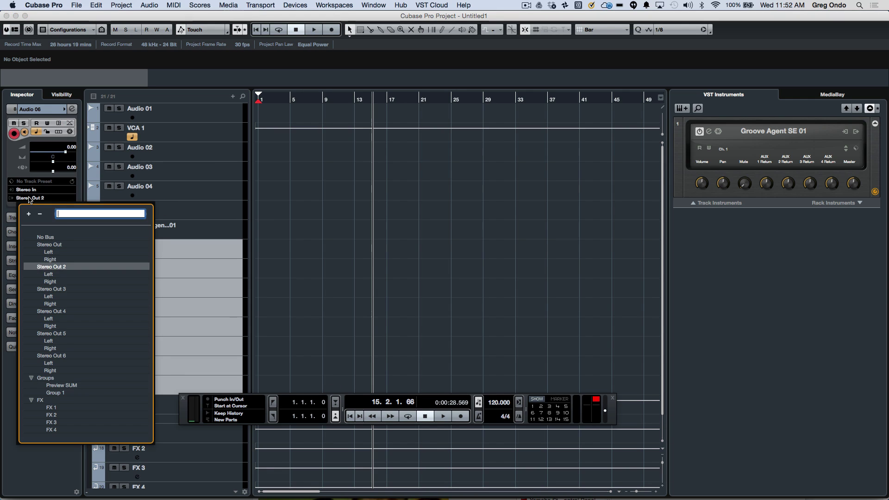
{"action": "left_click", "coordinate": [56, 393]}
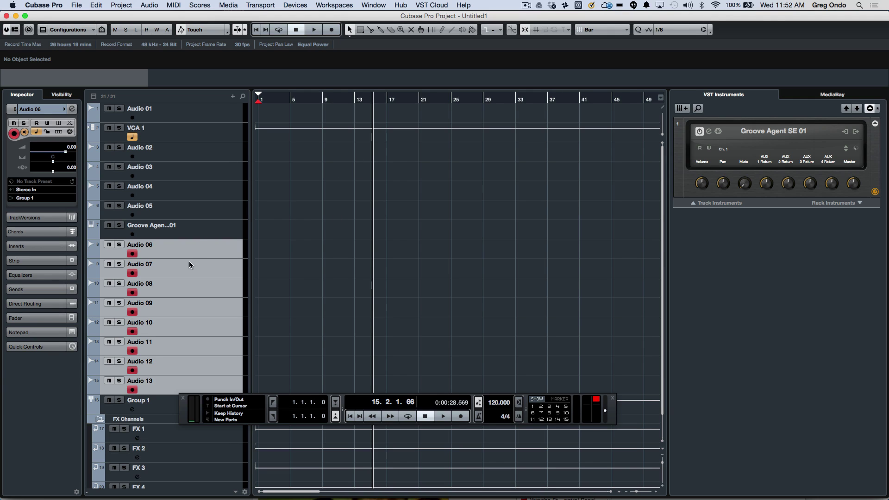
{"action": "left_click", "coordinate": [217, 226]}
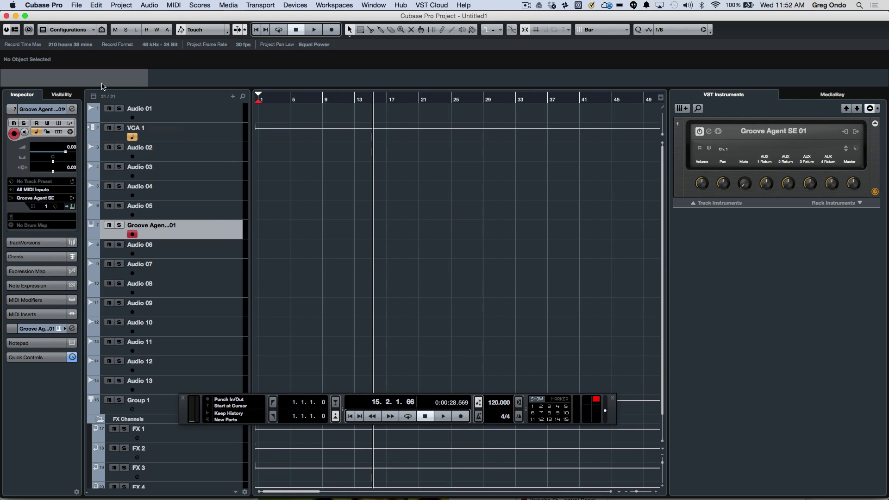
{"action": "left_click", "coordinate": [15, 29]}
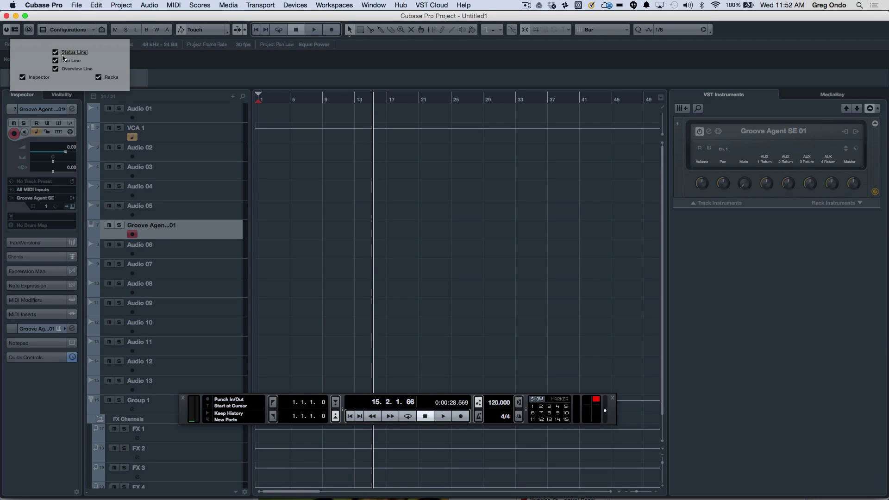
{"action": "left_click", "coordinate": [55, 52]}
{"action": "left_click", "coordinate": [55, 60]}
{"action": "left_click", "coordinate": [56, 68]}
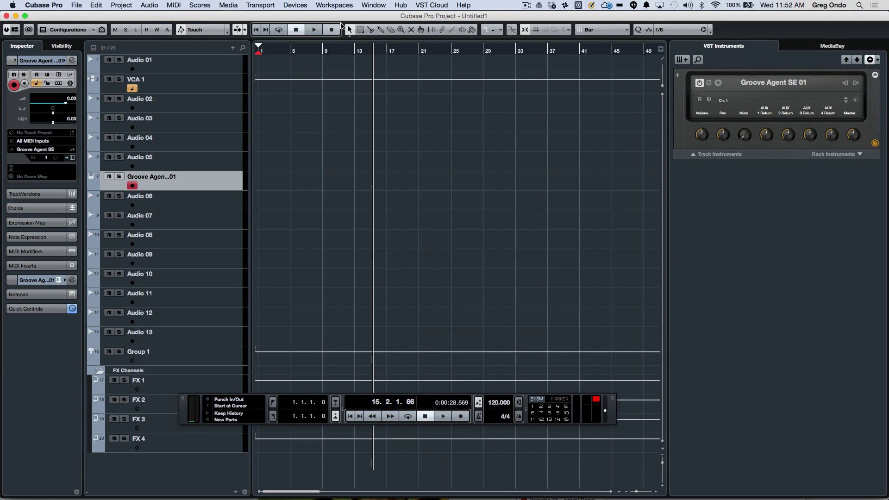
{"action": "right_click", "coordinate": [343, 26]}
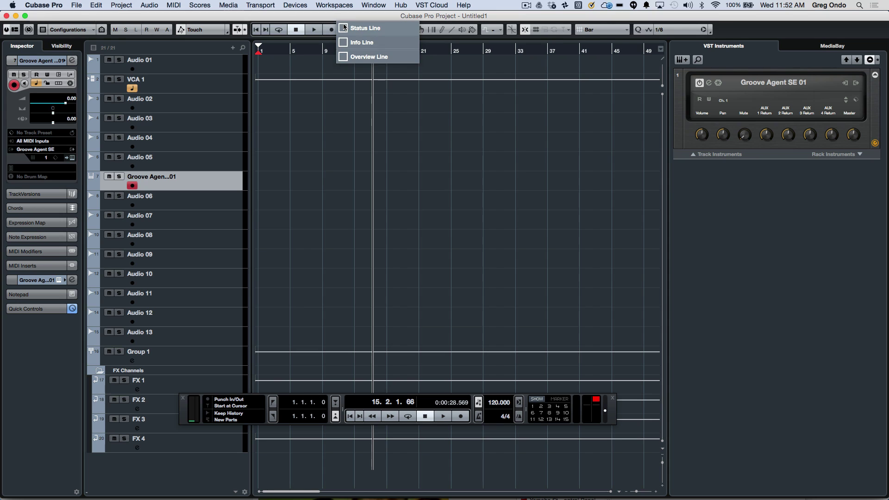
{"action": "left_click", "coordinate": [344, 28]}
{"action": "left_click", "coordinate": [344, 43]}
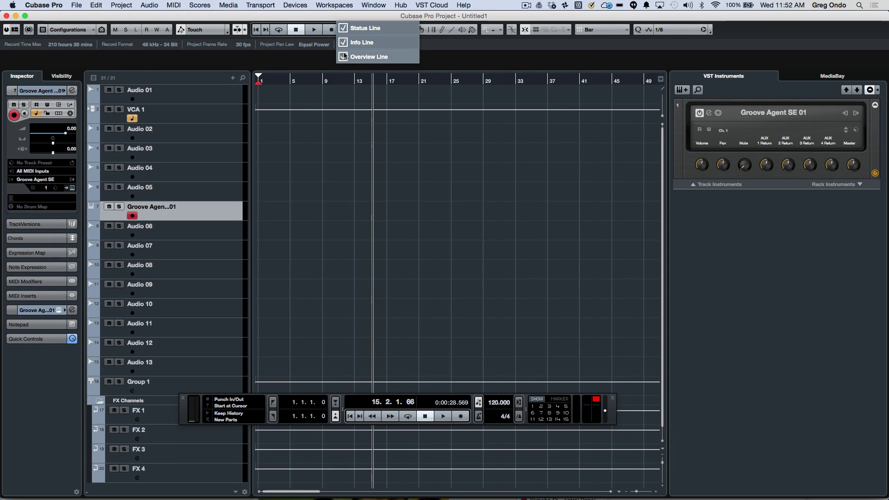
{"action": "left_click", "coordinate": [344, 57]}
{"action": "left_click", "coordinate": [347, 42]}
{"action": "left_click", "coordinate": [343, 29]}
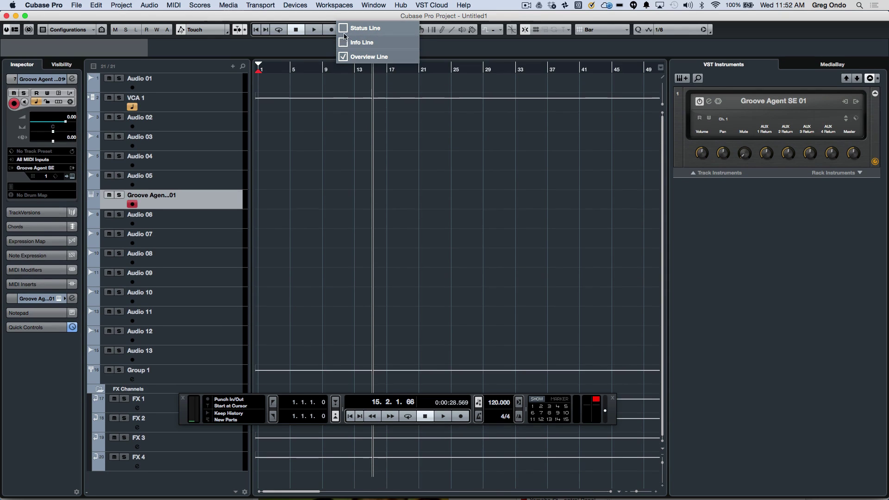
{"action": "left_click", "coordinate": [343, 29]}
{"action": "left_click", "coordinate": [344, 42]}
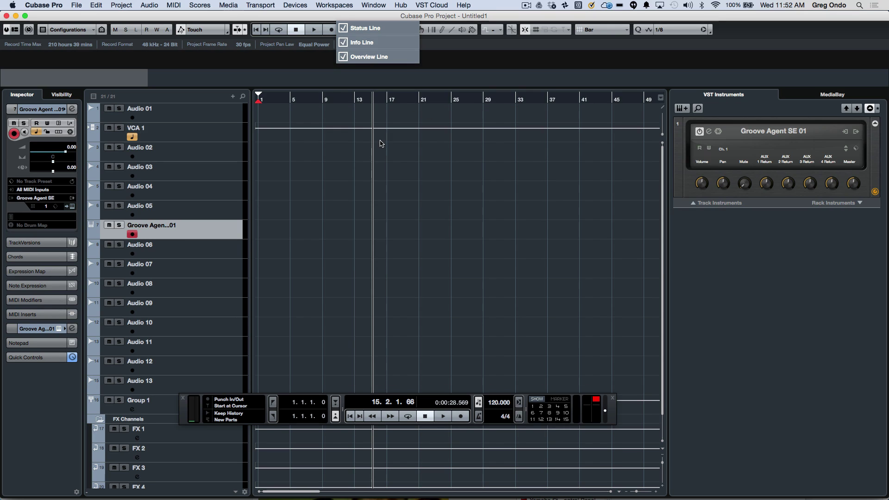
{"action": "left_click", "coordinate": [456, 172]}
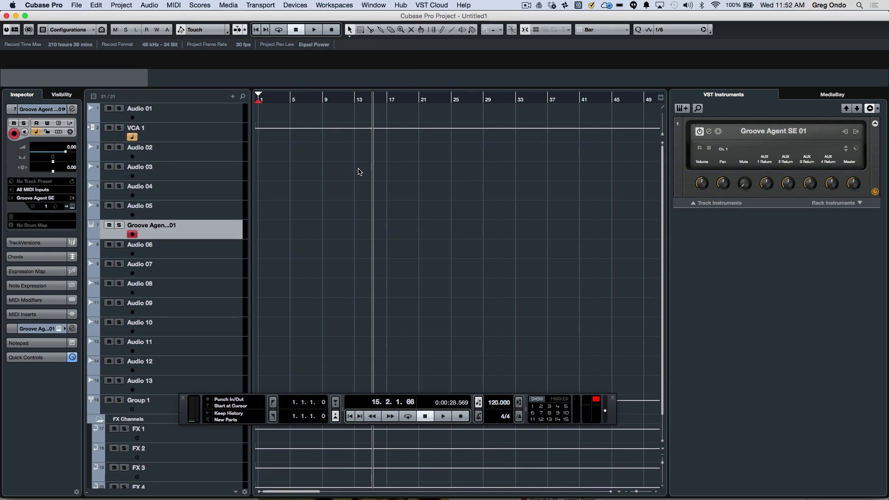
Open the MixConsole with F3 and hide the channel overview, meter bridge, EQ curve and channel racks
{"action": "key", "text": "F3"}
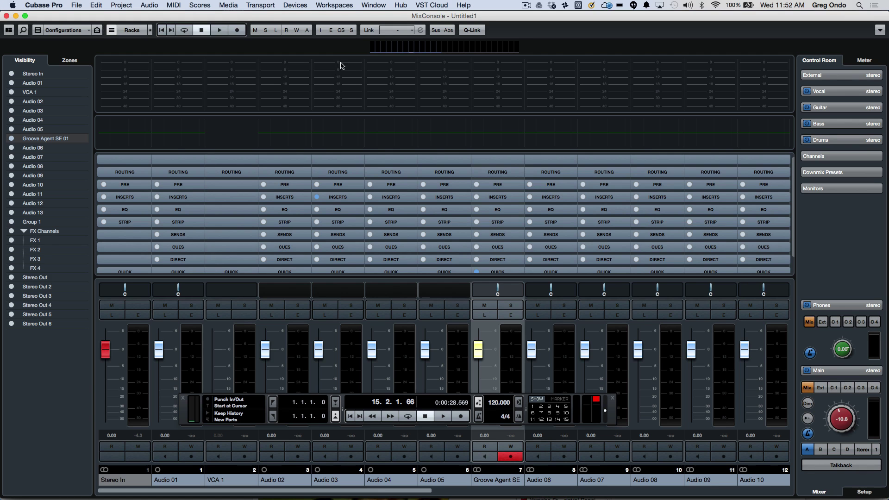
{"action": "left_click", "coordinate": [353, 23]}
{"action": "left_click", "coordinate": [353, 28]}
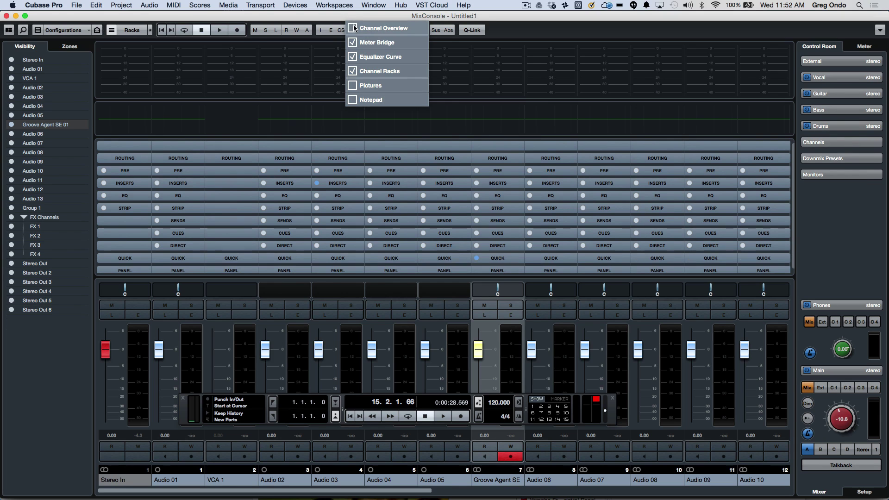
{"action": "left_click", "coordinate": [352, 42]}
{"action": "left_click", "coordinate": [356, 56]}
{"action": "left_click", "coordinate": [355, 69]}
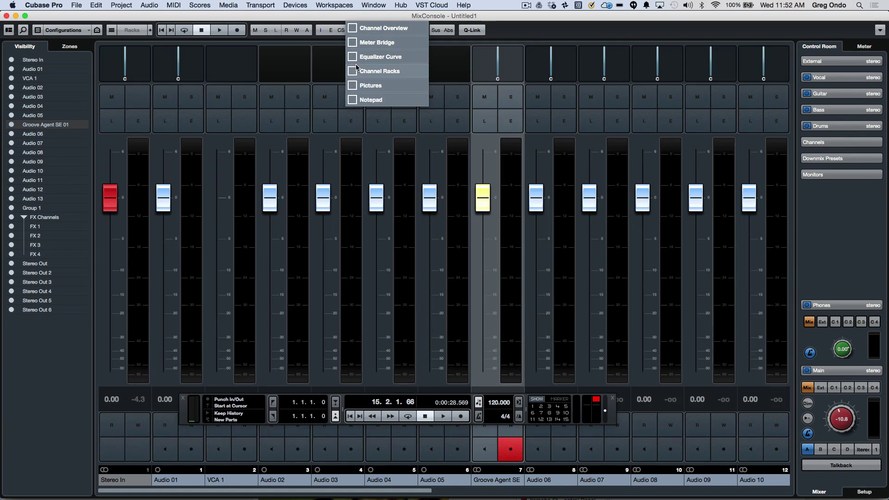
Show the channel racks, EQ curve, meter bridge and overview again, then expand the Inserts rack
{"action": "left_click", "coordinate": [355, 69]}
{"action": "left_click", "coordinate": [356, 56]}
{"action": "left_click", "coordinate": [354, 42]}
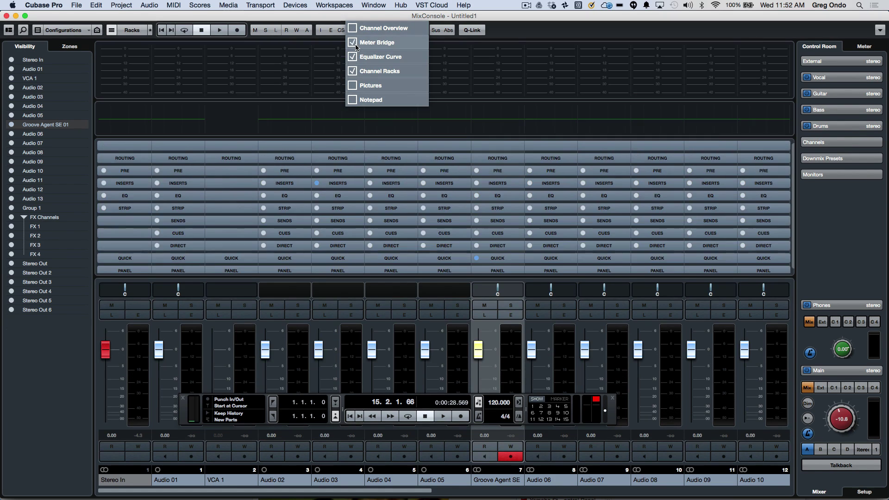
{"action": "left_click", "coordinate": [355, 28]}
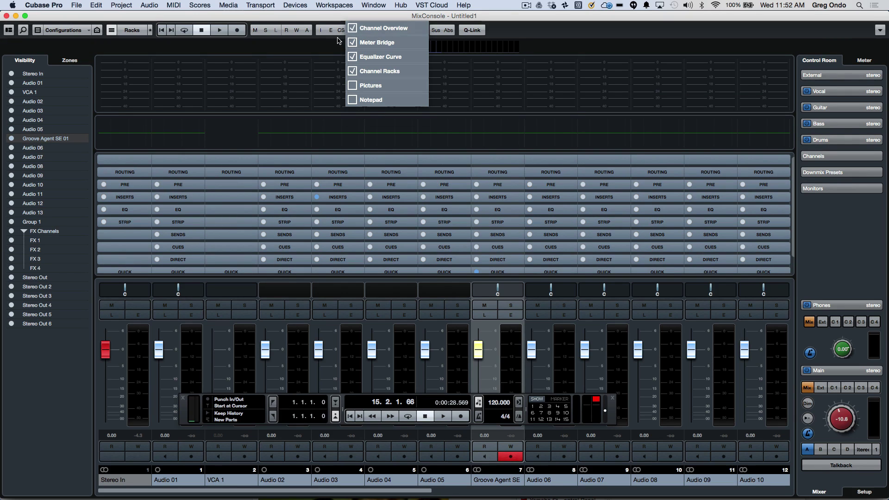
{"action": "left_click", "coordinate": [339, 40]}
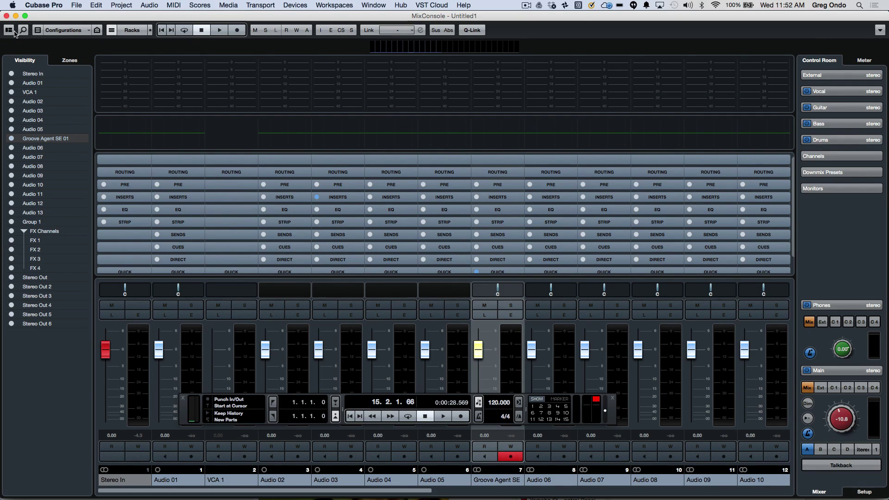
{"action": "left_click", "coordinate": [337, 198]}
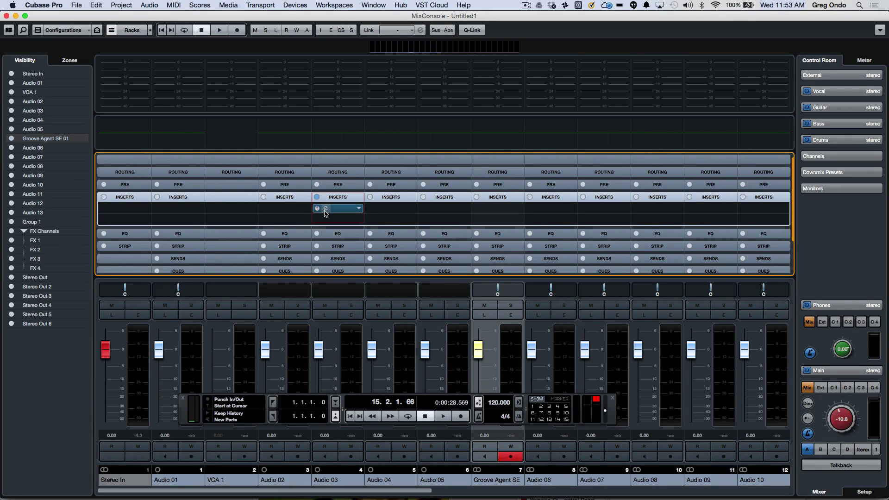
Set the EnvelopeShaper insert to show as Plug-in Names & Insert Controls and re-expand Inserts
{"action": "right_click", "coordinate": [346, 210]}
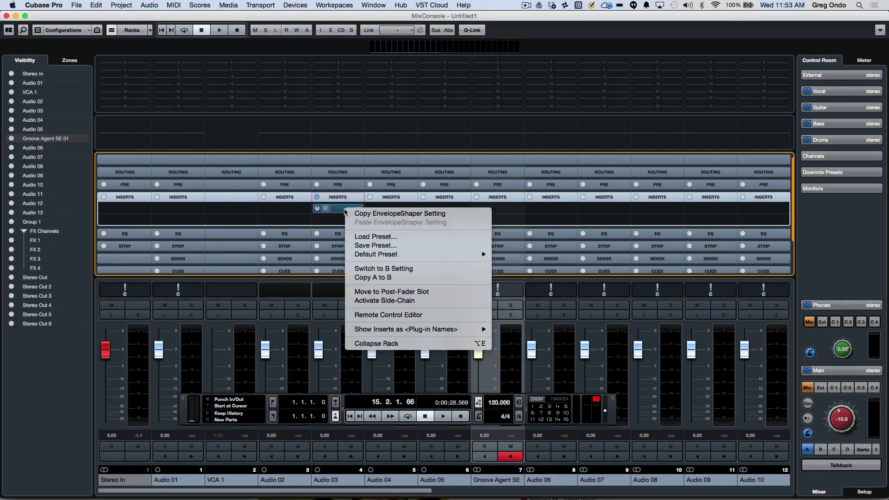
{"action": "mouse_move", "coordinate": [386, 331]}
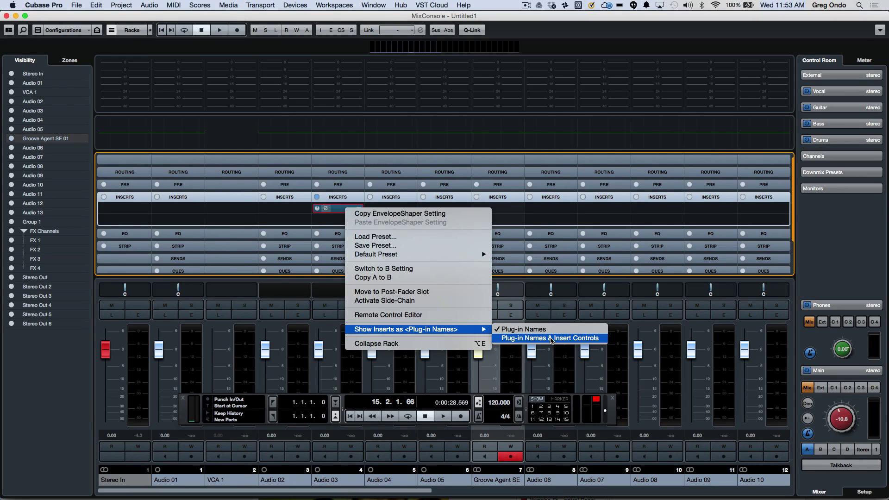
{"action": "left_click", "coordinate": [551, 338]}
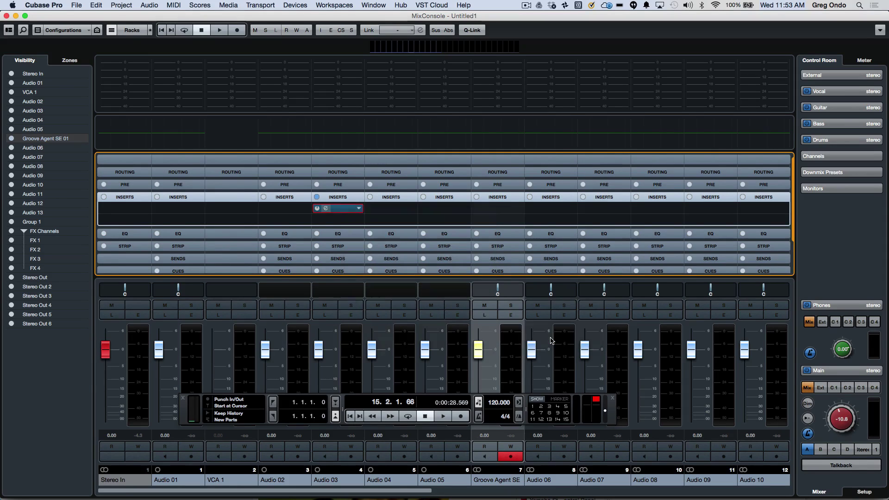
{"action": "left_click", "coordinate": [352, 202]}
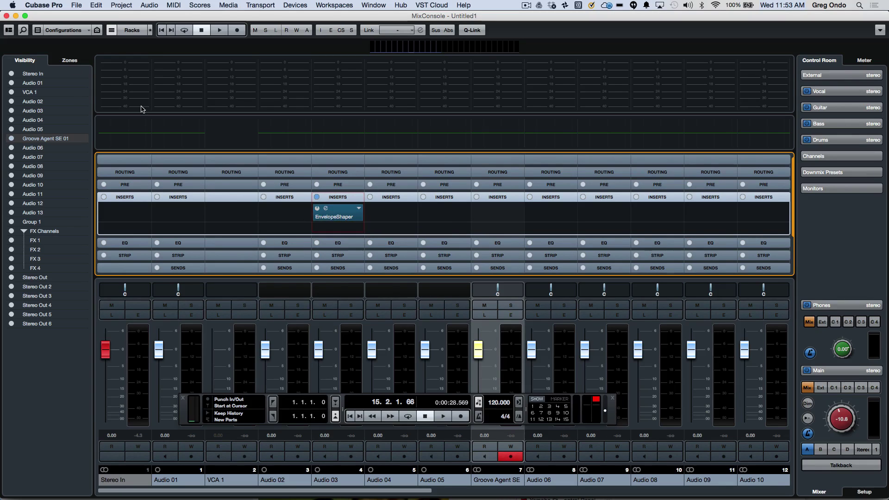
Back in the project window, browse MediaBay to Instruments > Retrologue > Retrologue 2 Factory and collapse FX Channels
{"action": "key", "text": "F3"}
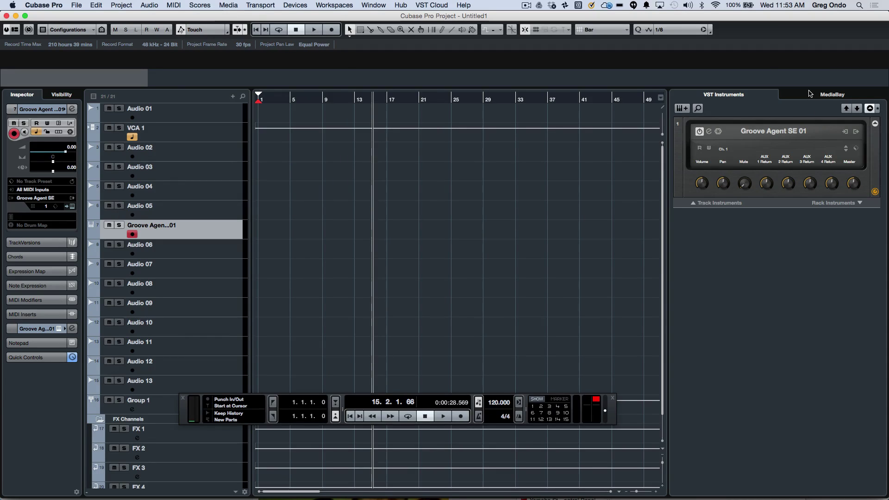
{"action": "left_click", "coordinate": [809, 94]}
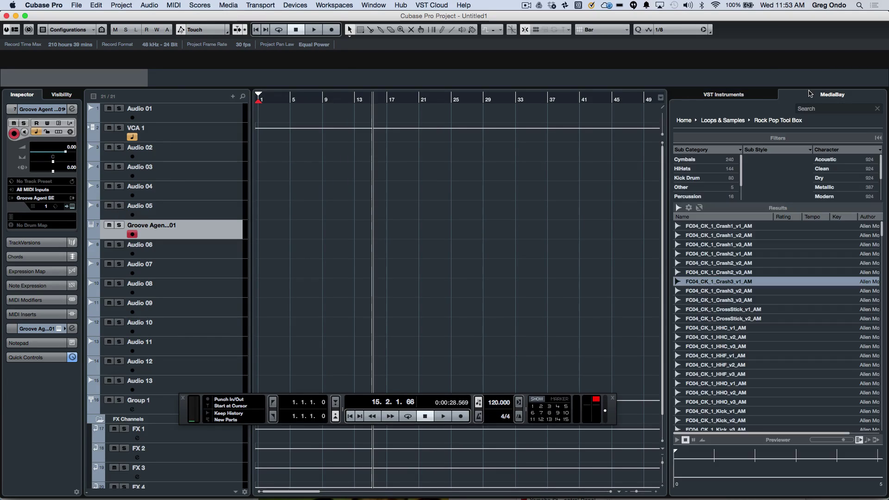
{"action": "left_click", "coordinate": [680, 120]}
{"action": "left_click", "coordinate": [709, 169]}
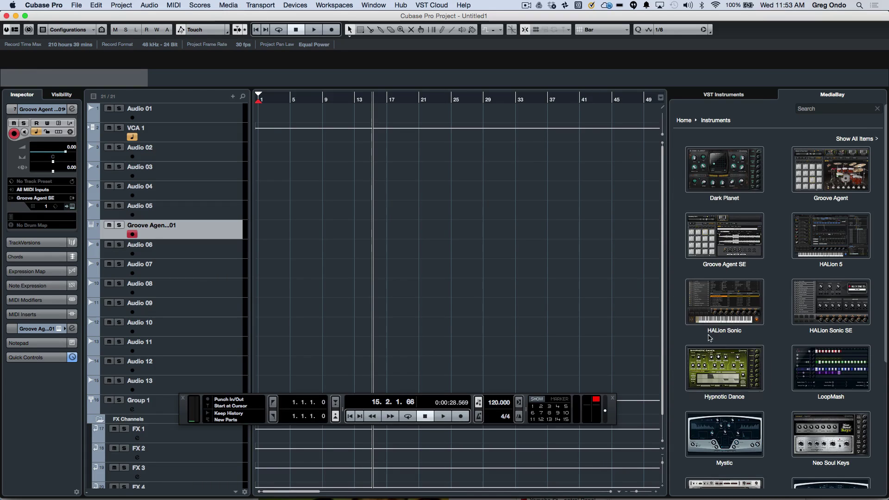
{"action": "scroll", "coordinate": [743, 274], "scroll_direction": "down", "scroll_amount": 5}
{"action": "scroll", "coordinate": [745, 282], "scroll_direction": "up", "scroll_amount": 5}
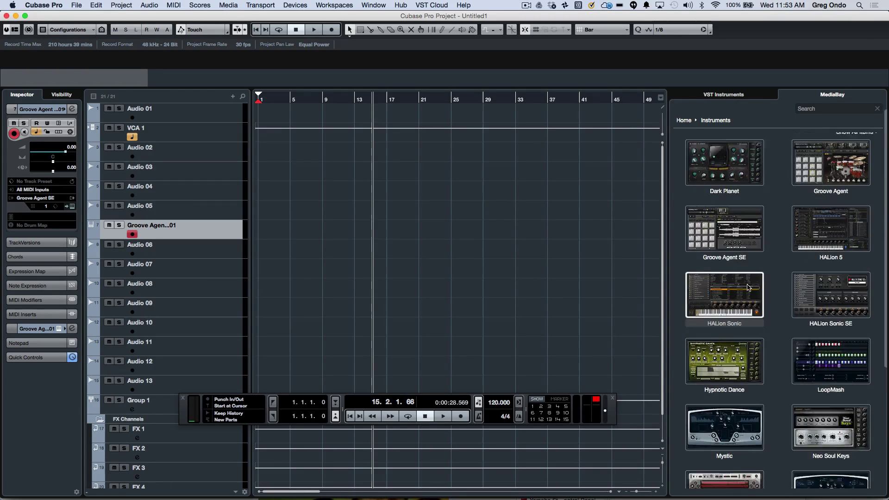
{"action": "scroll", "coordinate": [746, 289], "scroll_direction": "down", "scroll_amount": 5}
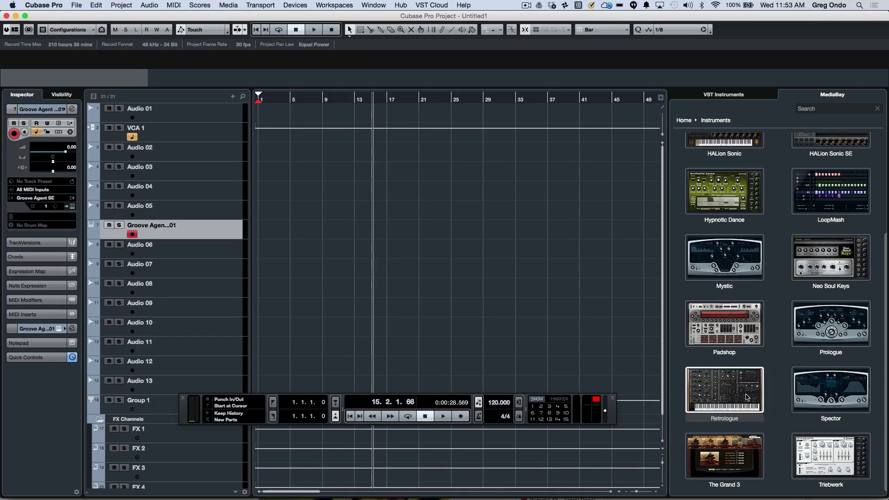
{"action": "left_click", "coordinate": [747, 396]}
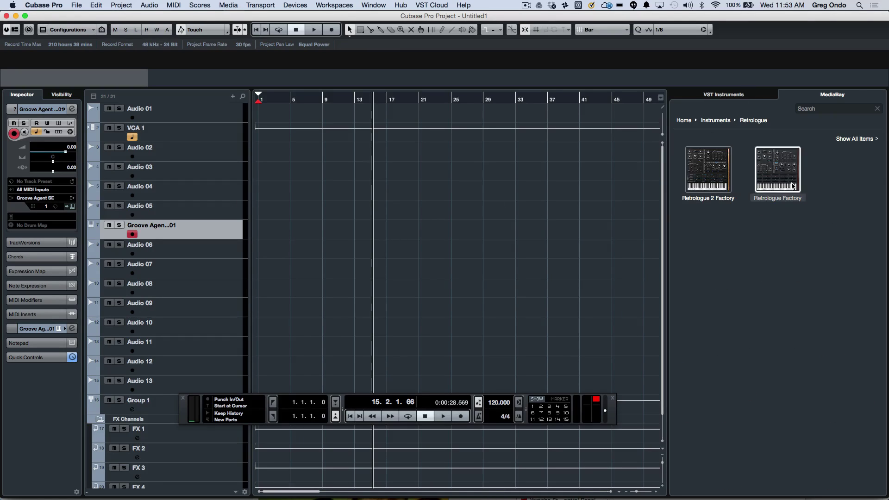
{"action": "left_click", "coordinate": [99, 418]}
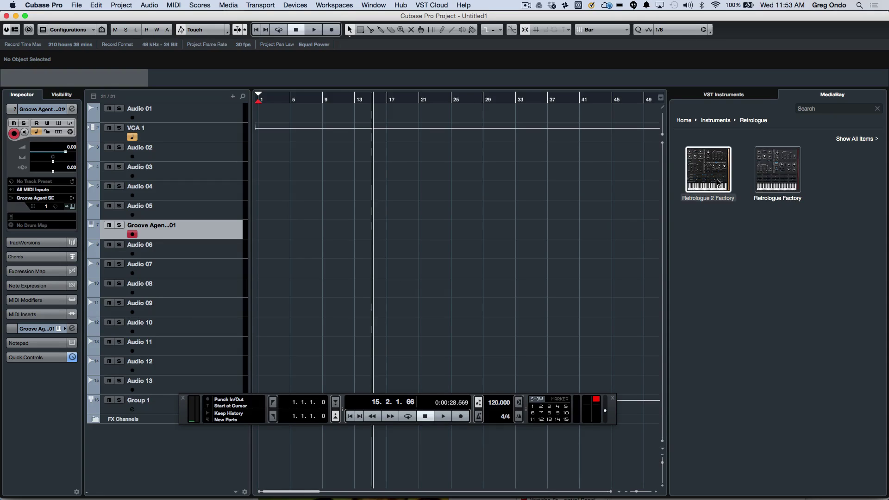
{"action": "left_click", "coordinate": [708, 169]}
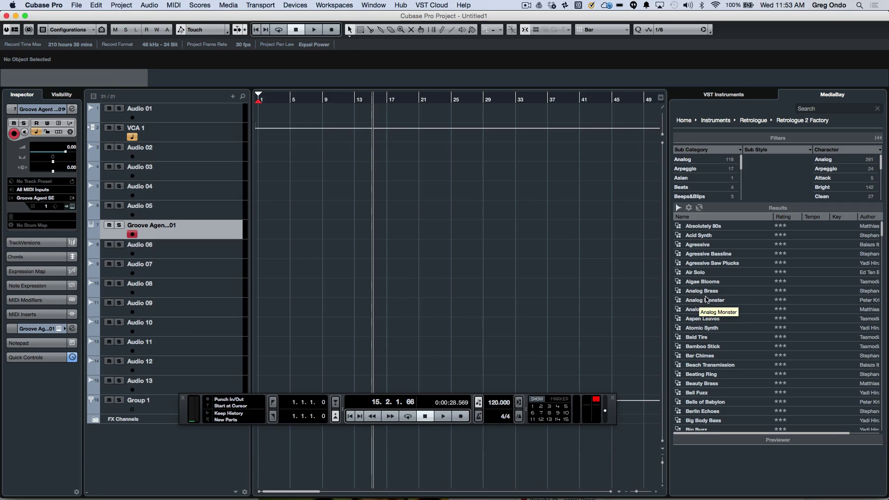
Drag the Analog Monster preset into the track list and audition a note in Retrologue's panel
{"action": "left_click_drag", "start_coordinate": [705, 299], "coordinate": [141, 443]}
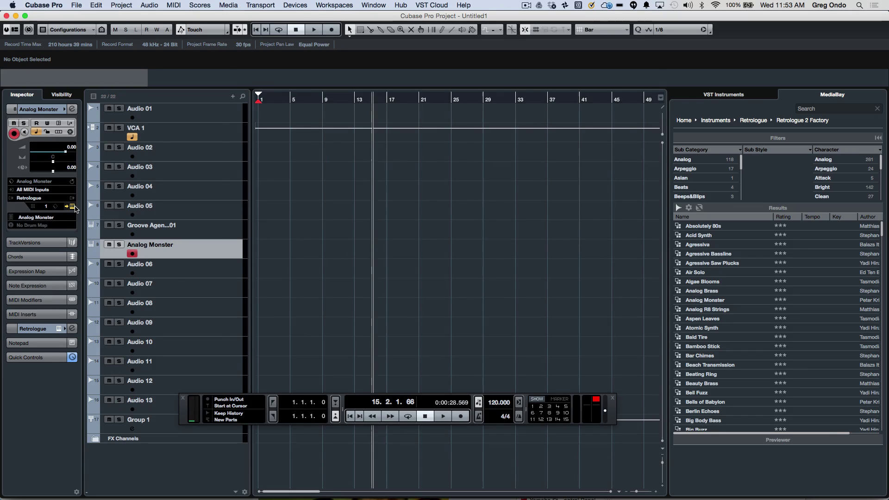
{"action": "left_click", "coordinate": [73, 206]}
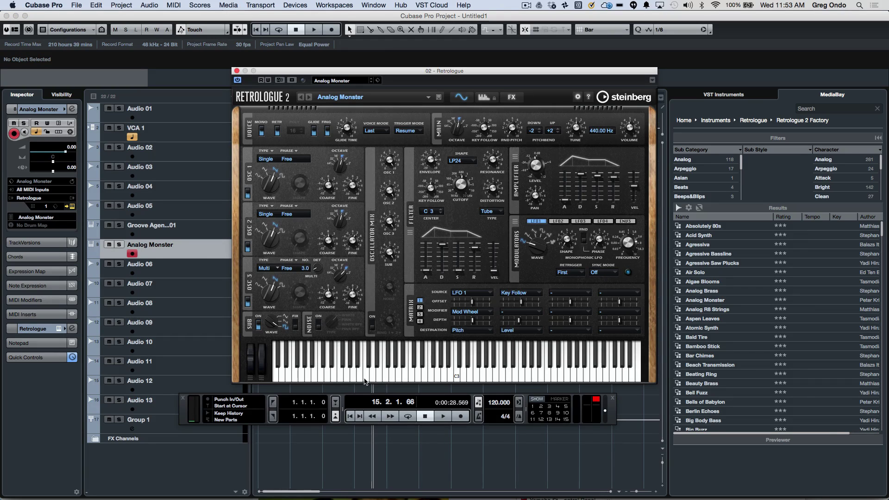
{"action": "left_click", "coordinate": [368, 377]}
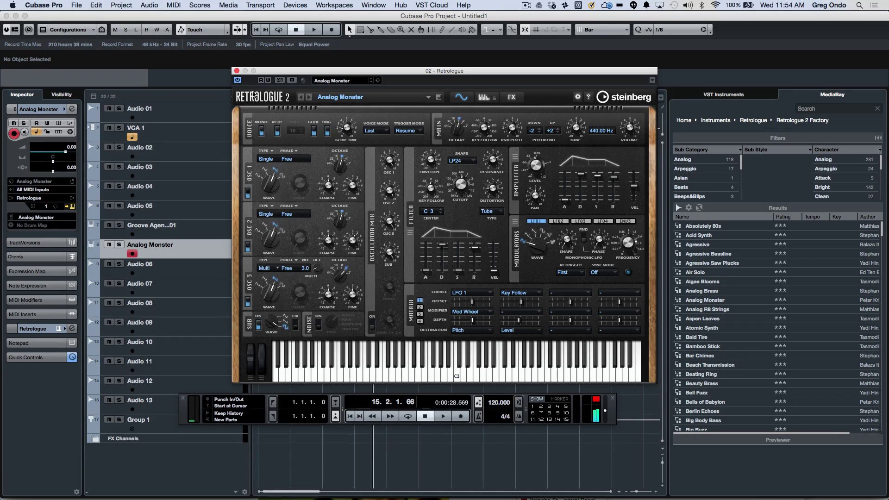
{"action": "left_click", "coordinate": [237, 71]}
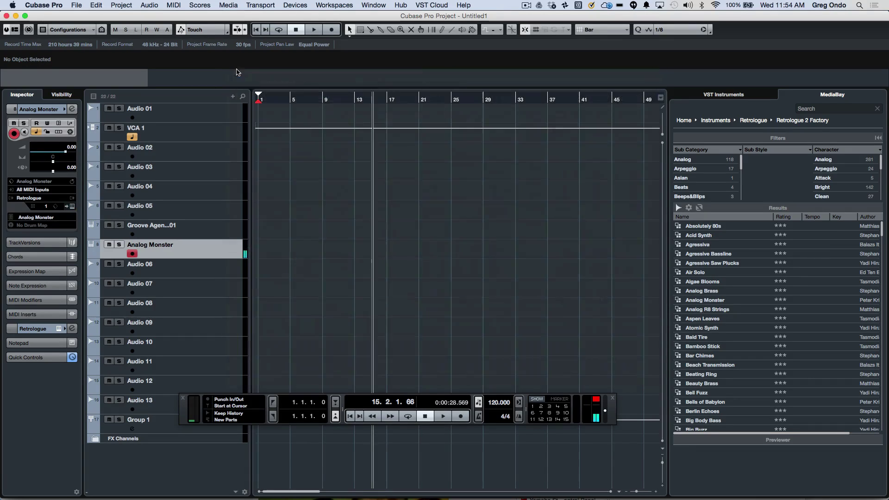
Preview 02 097 Drums-b in Loops & Samples > Drum Loops and drag it to a new track at bar 15
{"action": "left_click", "coordinate": [683, 120]}
{"action": "left_click", "coordinate": [771, 168]}
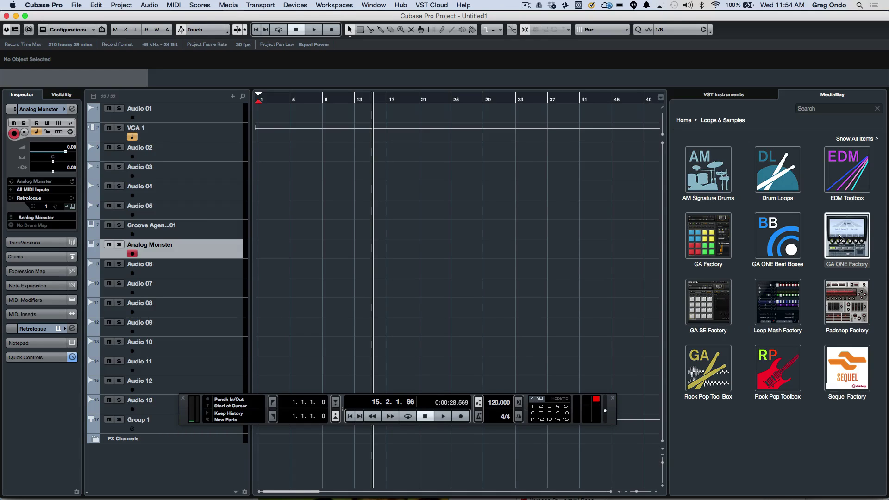
{"action": "left_click", "coordinate": [776, 188]}
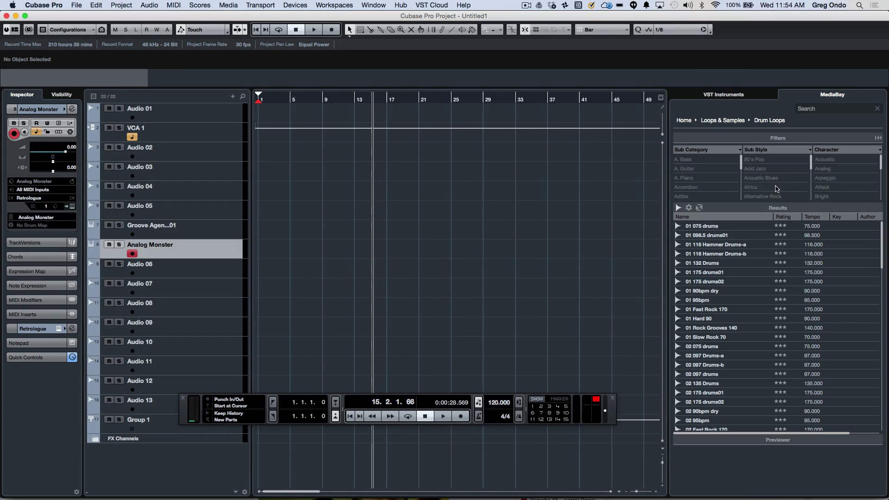
{"action": "left_click", "coordinate": [710, 346]}
{"action": "left_click", "coordinate": [703, 365]}
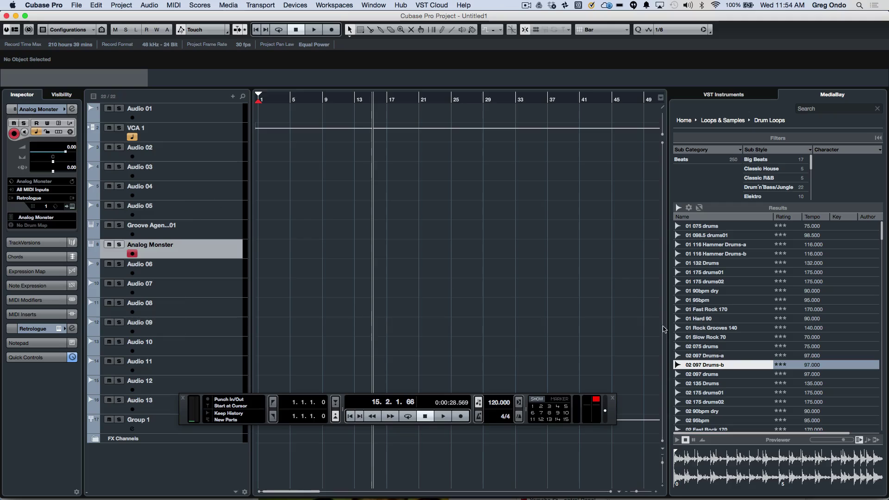
{"action": "left_click_drag", "start_coordinate": [718, 364], "coordinate": [193, 267]}
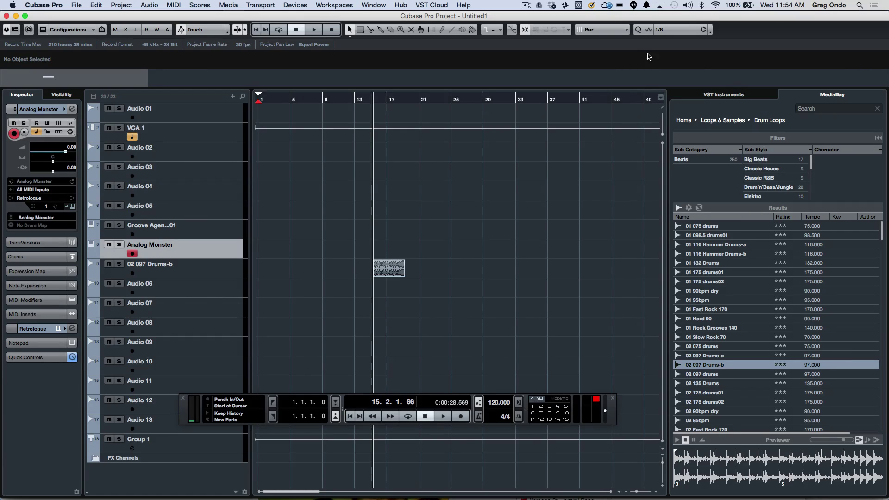
Look through MediaBay's Pattern Banks and VST FX Presets, then list the Track Presets > Multi presets
{"action": "left_click", "coordinate": [684, 122]}
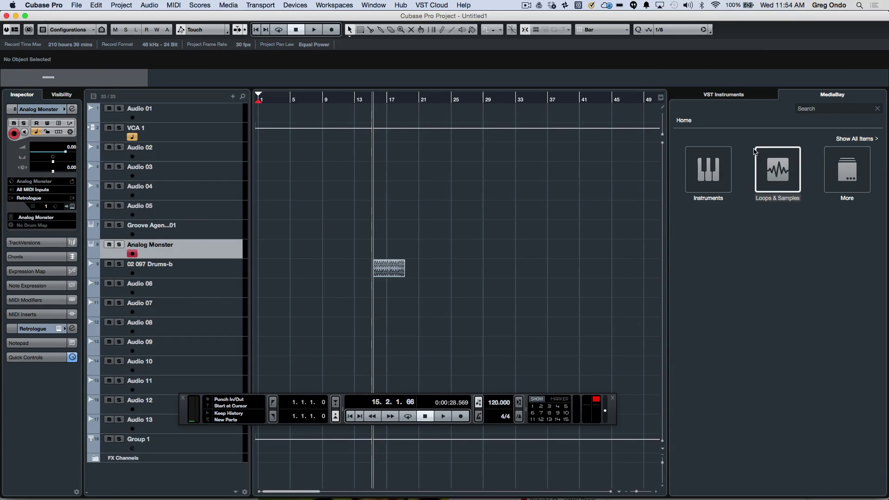
{"action": "left_click", "coordinate": [847, 169]}
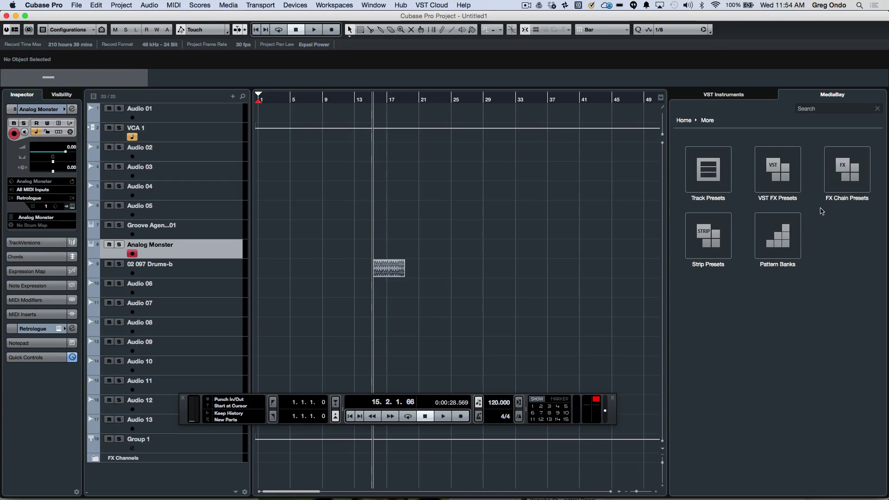
{"action": "left_click", "coordinate": [785, 234]}
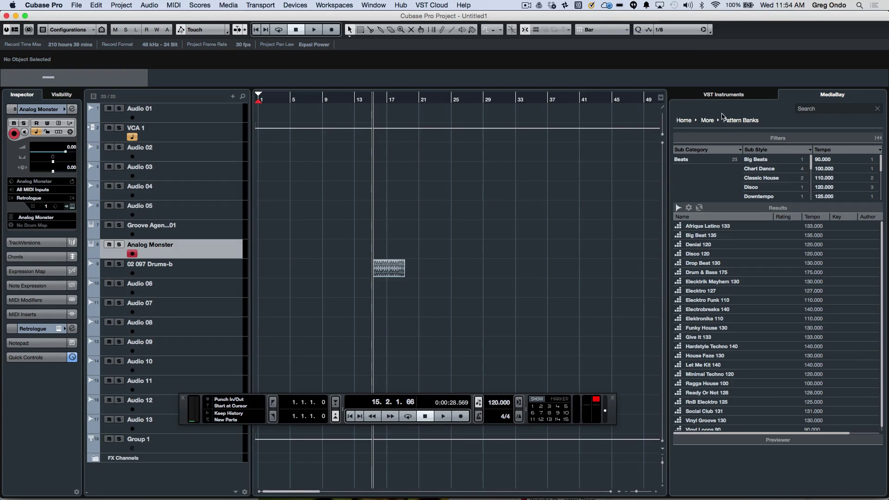
{"action": "left_click", "coordinate": [706, 121]}
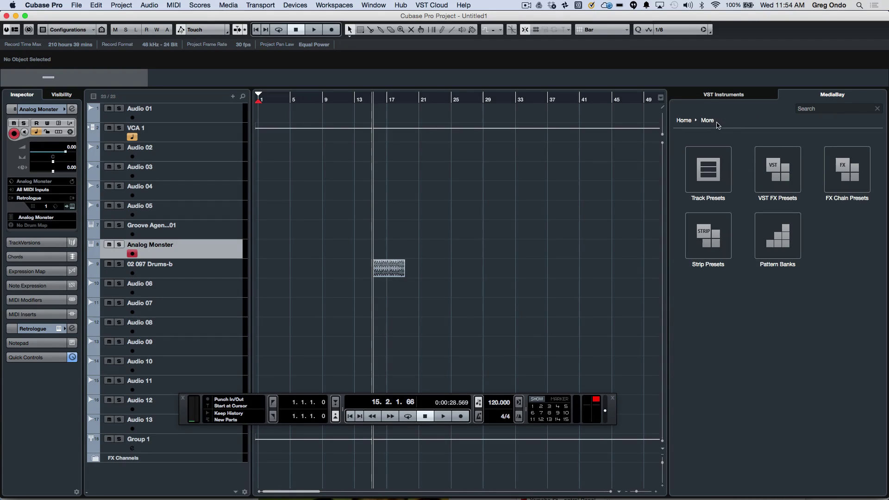
{"action": "left_click", "coordinate": [782, 172]}
{"action": "left_click", "coordinate": [707, 121]}
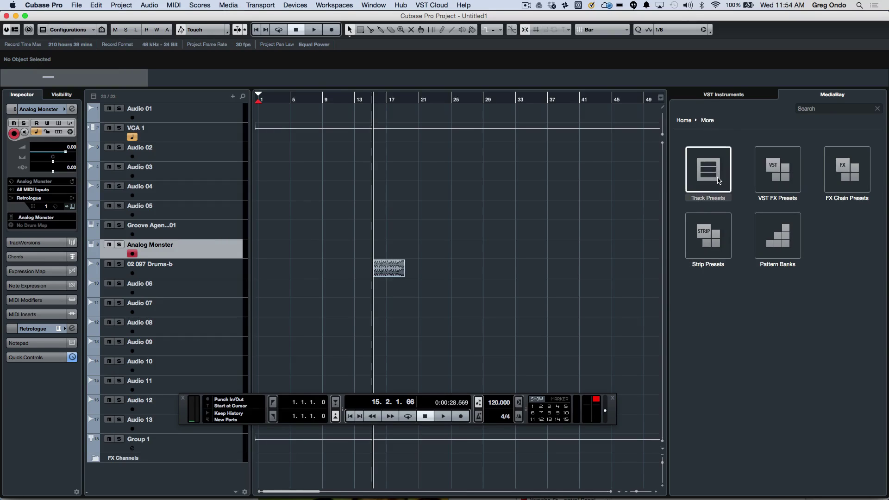
{"action": "left_click", "coordinate": [718, 180]}
{"action": "left_click", "coordinate": [708, 237]}
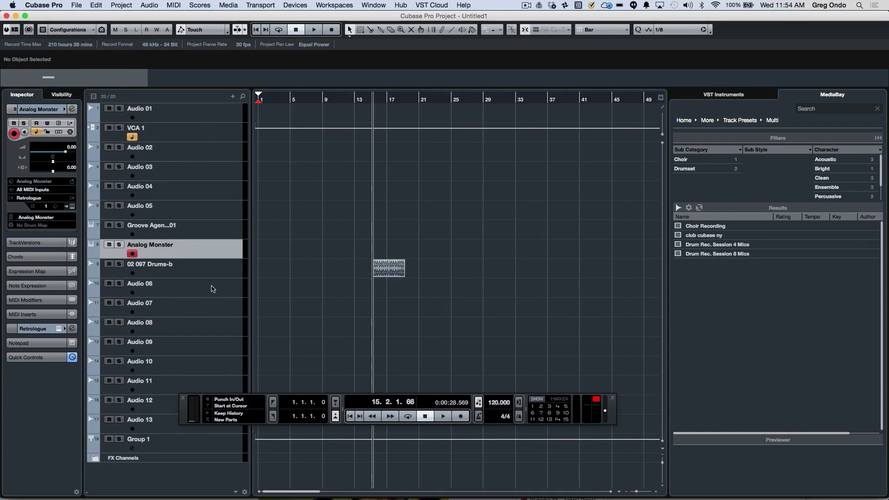
{"action": "left_click", "coordinate": [210, 288]}
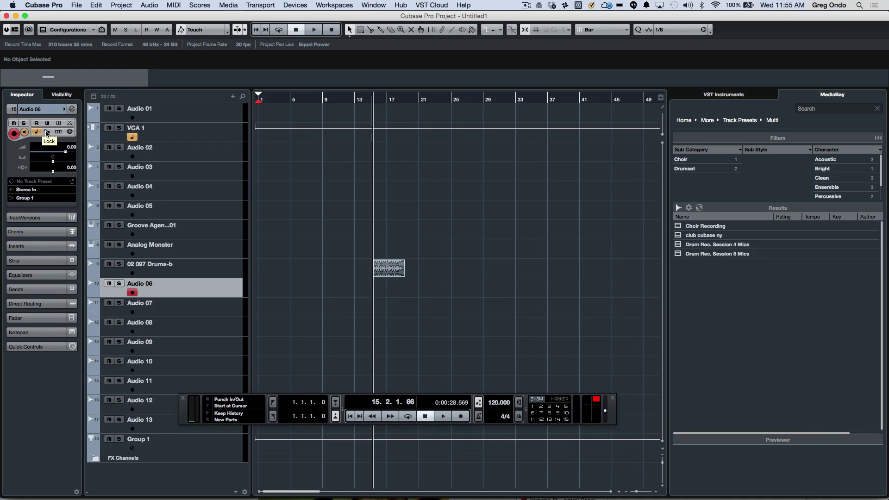
Shift-click Audio 13 to extend the selection from Audio 06 through Audio 13
{"action": "left_click", "coordinate": [177, 423], "text": "shift"}
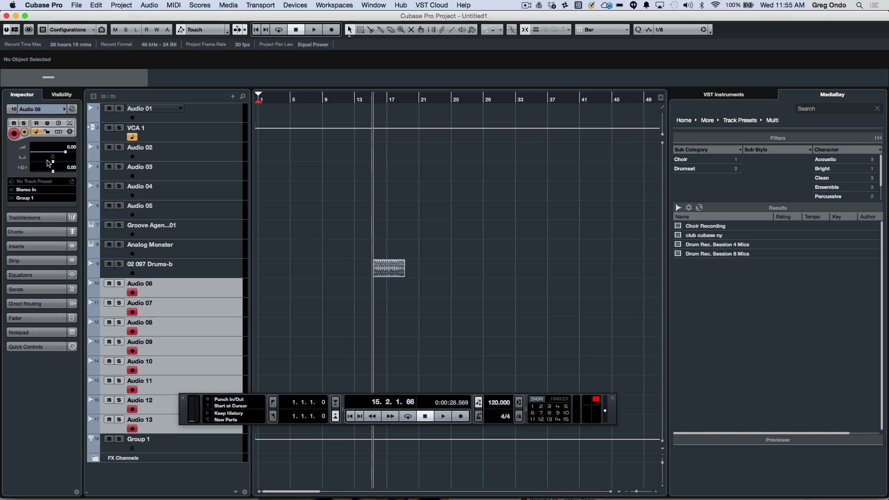
{"action": "left_click", "coordinate": [102, 6]}
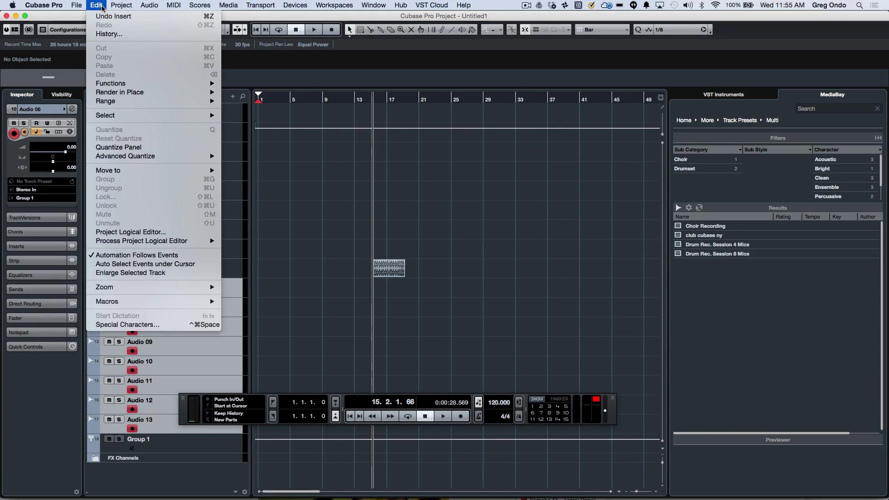
{"action": "left_click", "coordinate": [138, 233]}
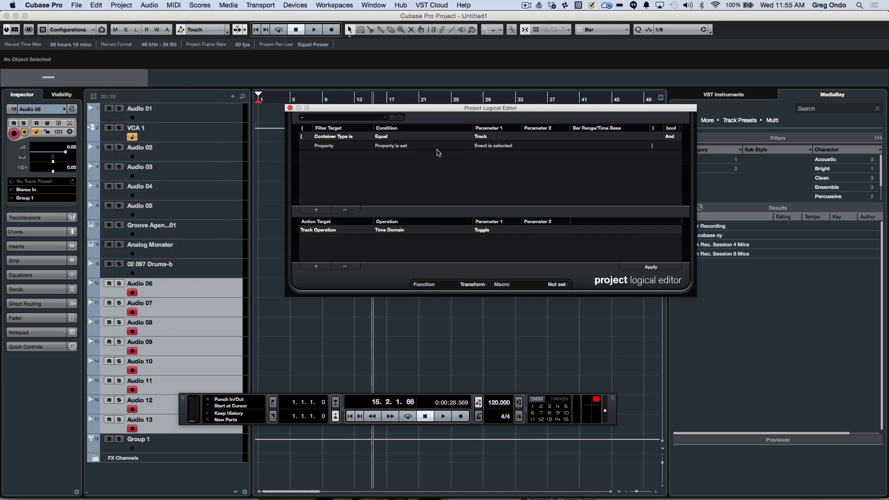
{"action": "left_click", "coordinate": [345, 117]}
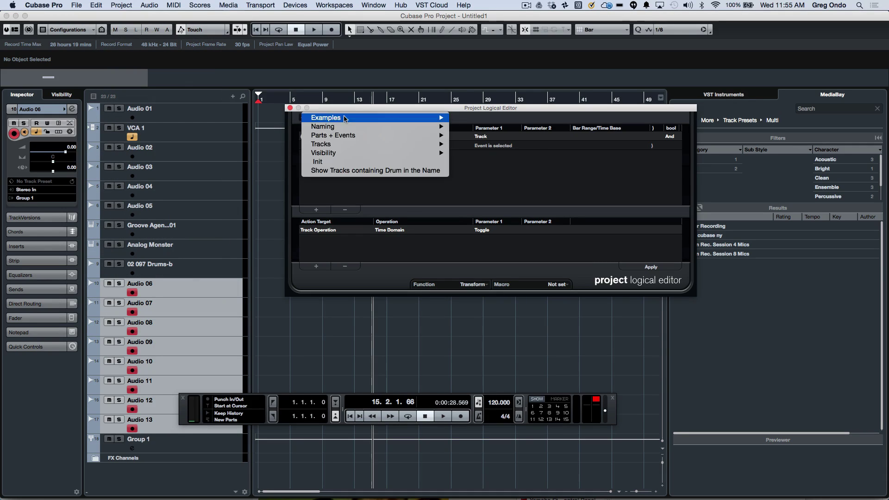
{"action": "mouse_move", "coordinate": [348, 146]}
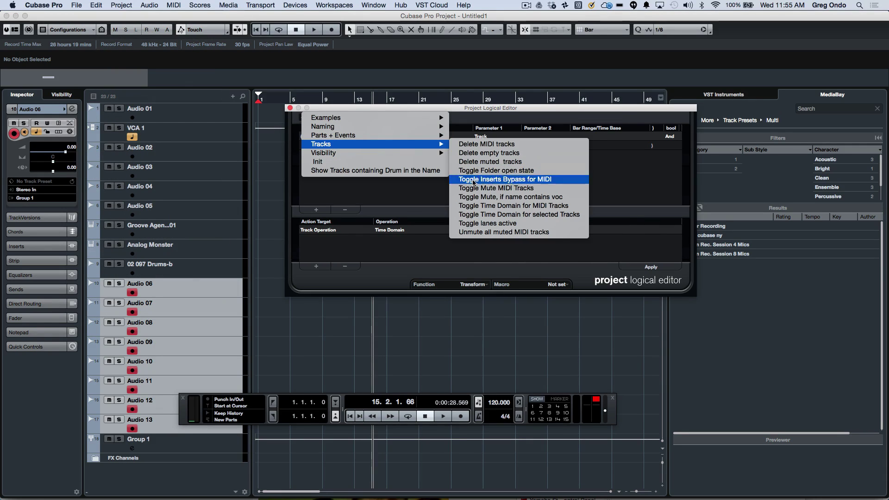
{"action": "left_click", "coordinate": [543, 216]}
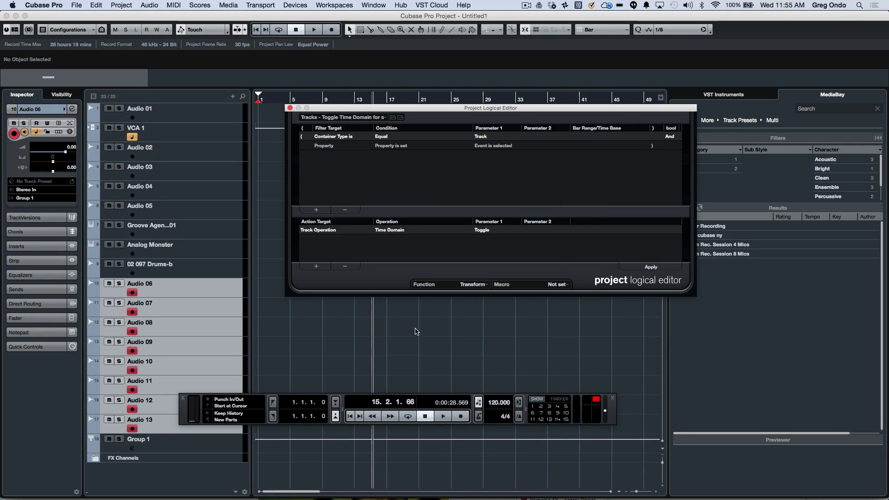
{"action": "left_click", "coordinate": [650, 269]}
{"action": "left_click", "coordinate": [651, 268]}
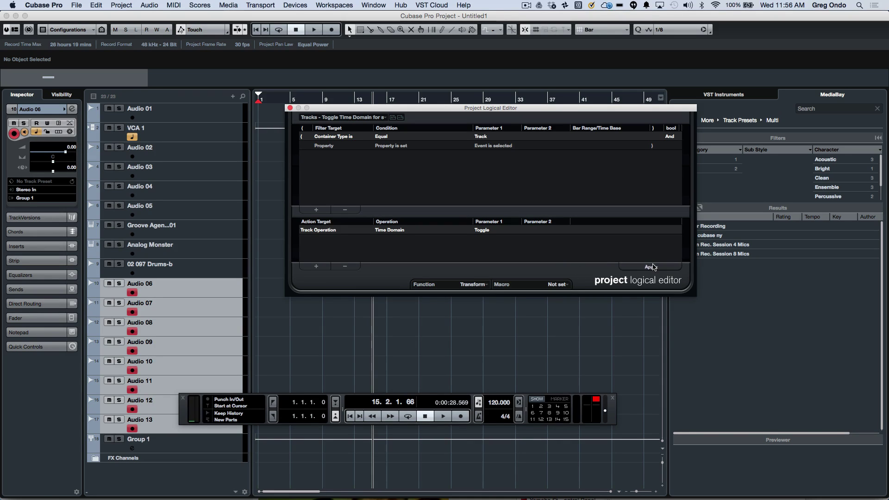
{"action": "left_click", "coordinate": [650, 267]}
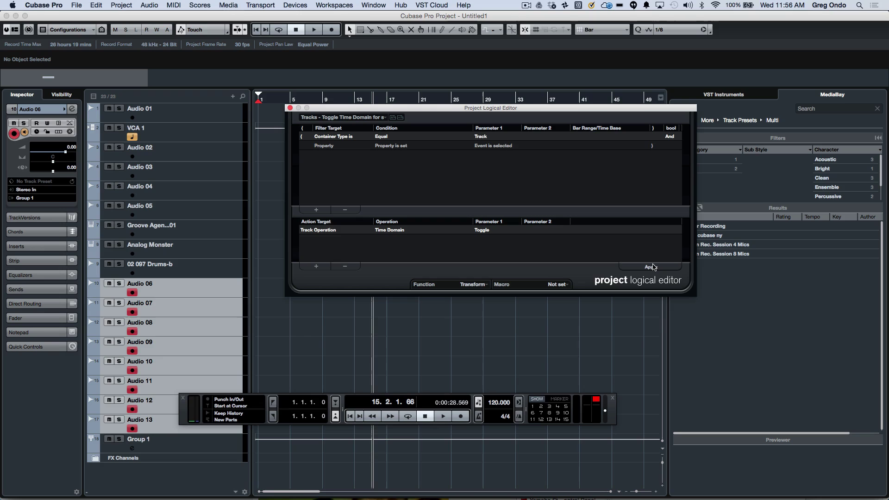
{"action": "left_click", "coordinate": [289, 108]}
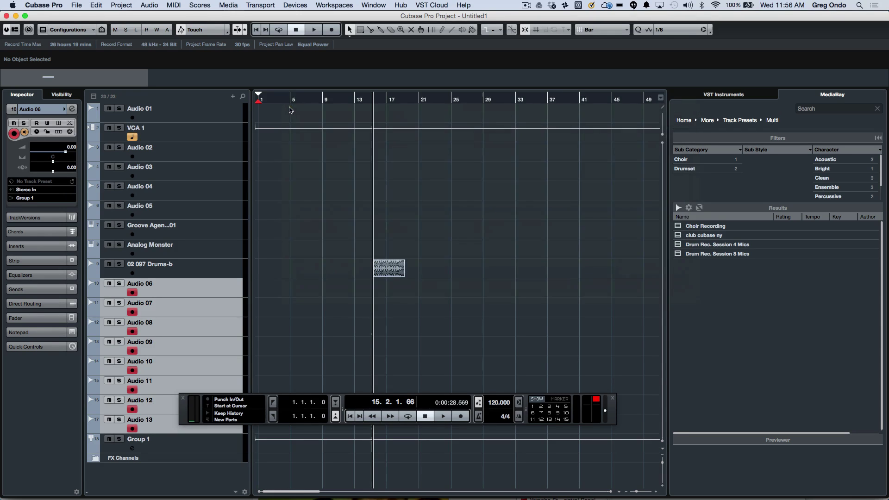
{"action": "left_click", "coordinate": [212, 282]}
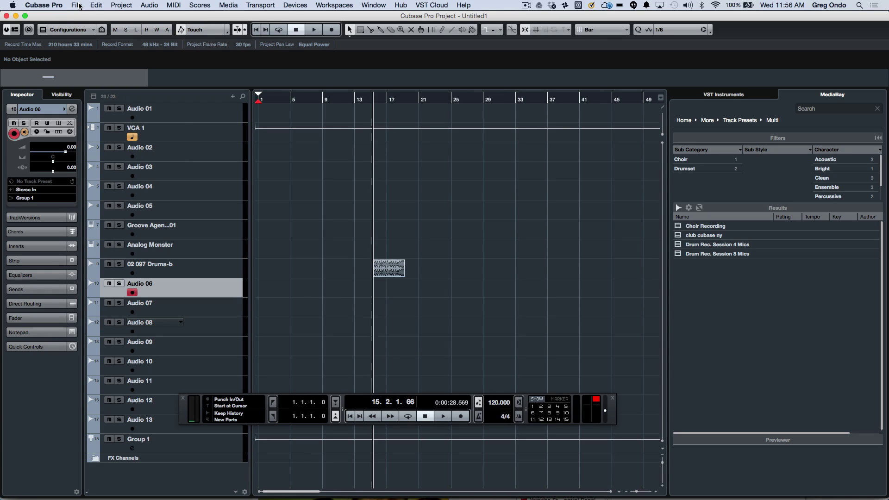
Import tracks from the project be someone.cpr via File > Import > Tracks from Project
{"action": "left_click", "coordinate": [79, 6]}
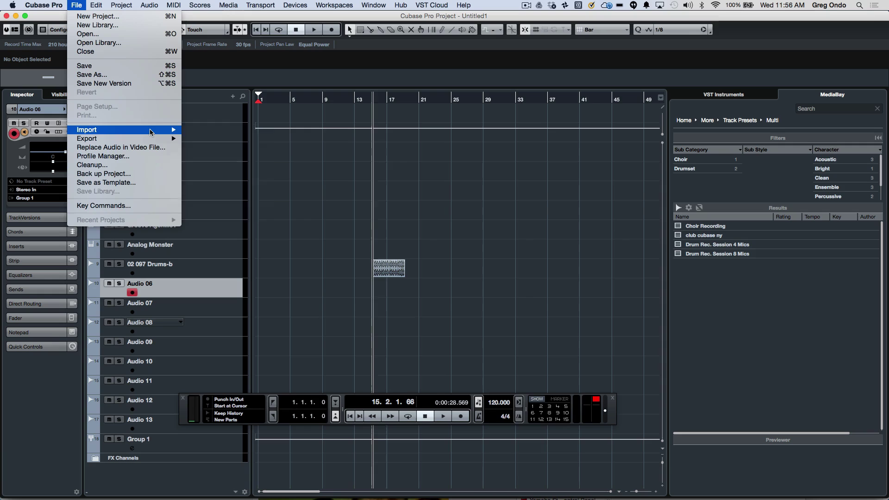
{"action": "mouse_move", "coordinate": [151, 130]}
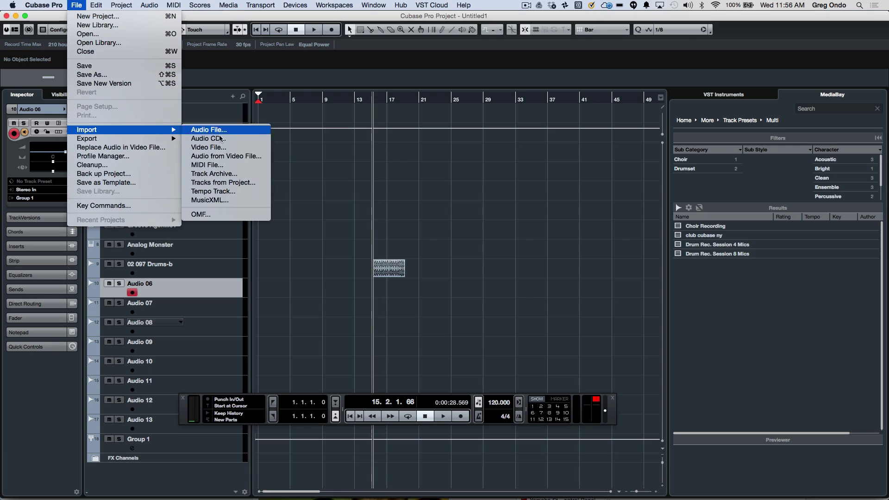
{"action": "left_click", "coordinate": [226, 183]}
{"action": "left_click", "coordinate": [412, 157]}
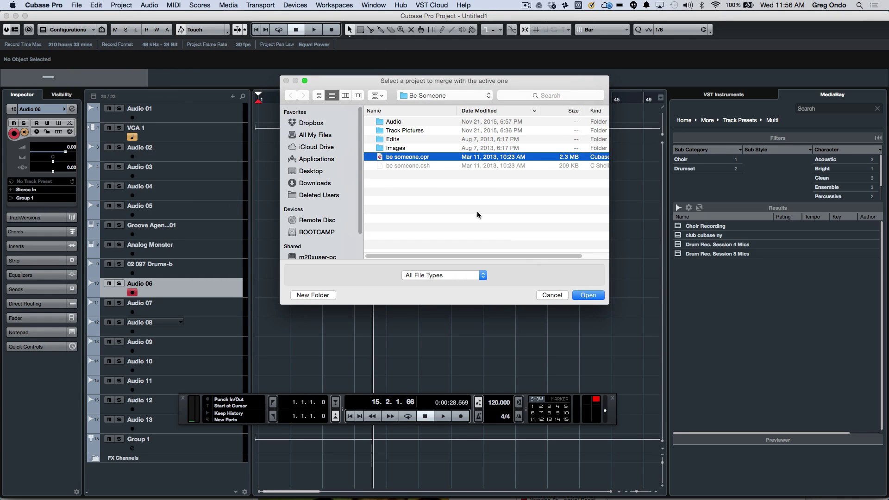
{"action": "left_click", "coordinate": [587, 295]}
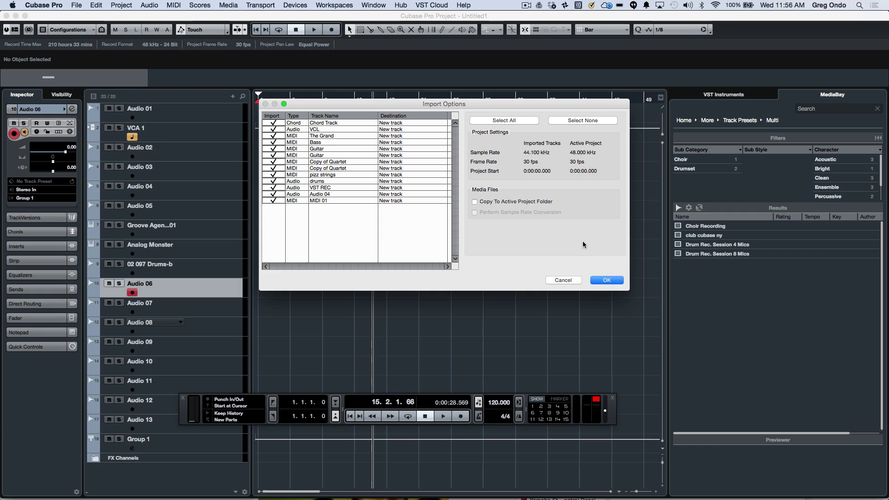
Confirm importing all be someone tracks and accept the unmapped ports in Missing Ports
{"action": "left_click", "coordinate": [607, 281]}
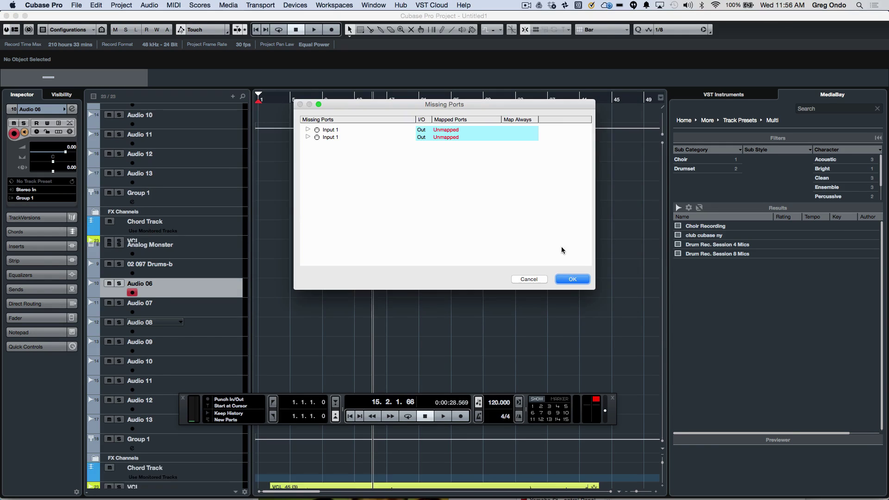
{"action": "left_click", "coordinate": [563, 277]}
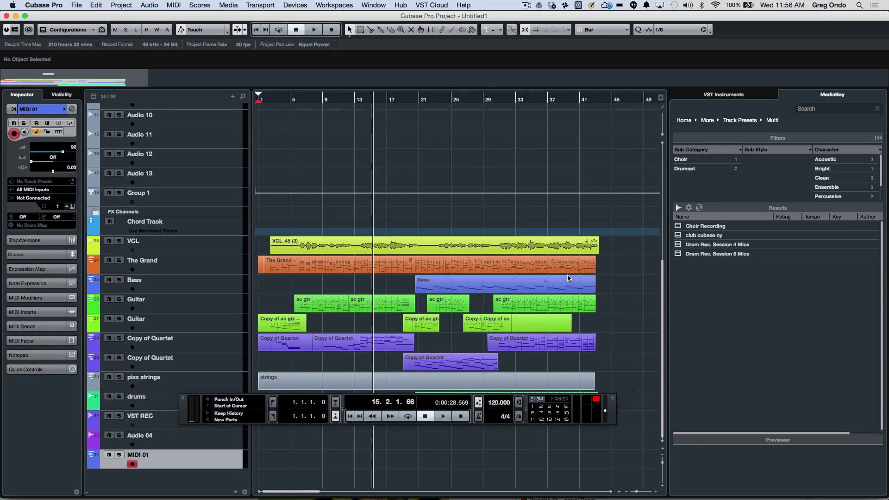